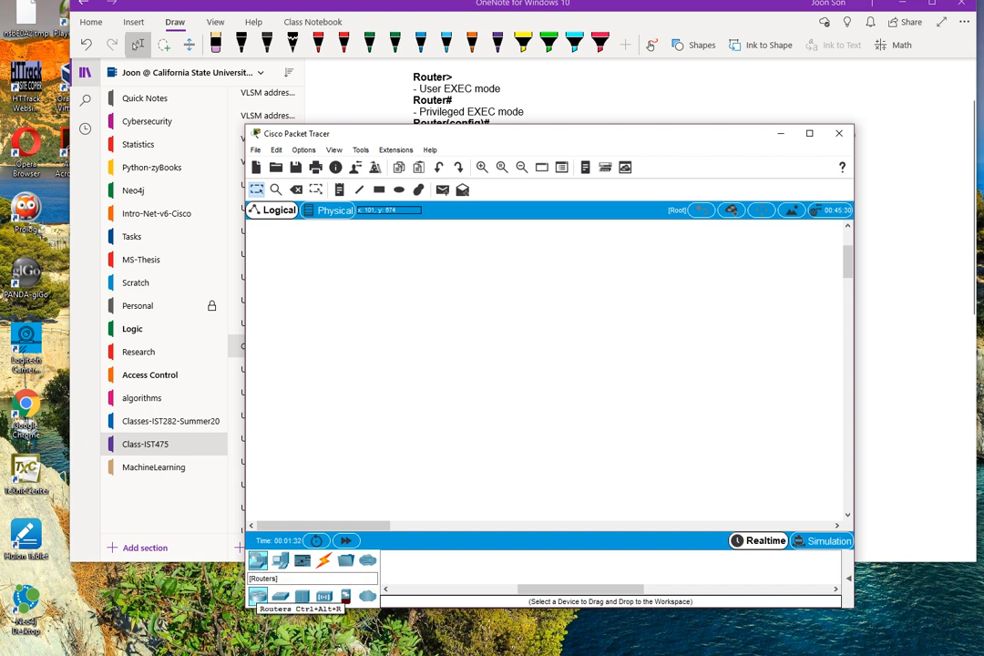
left_click(280, 597)
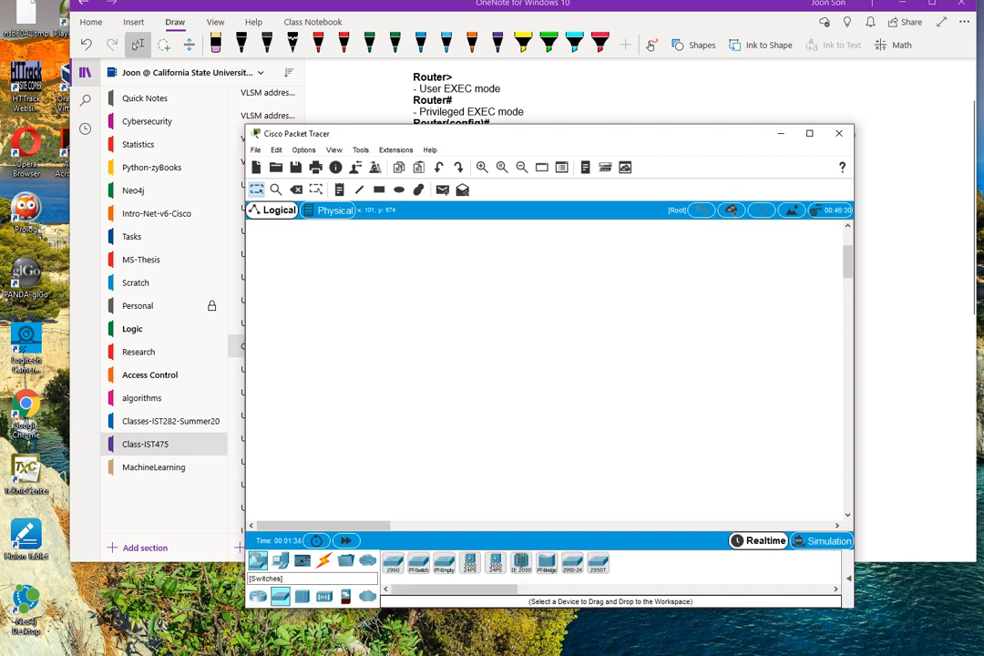
left_click(302, 597)
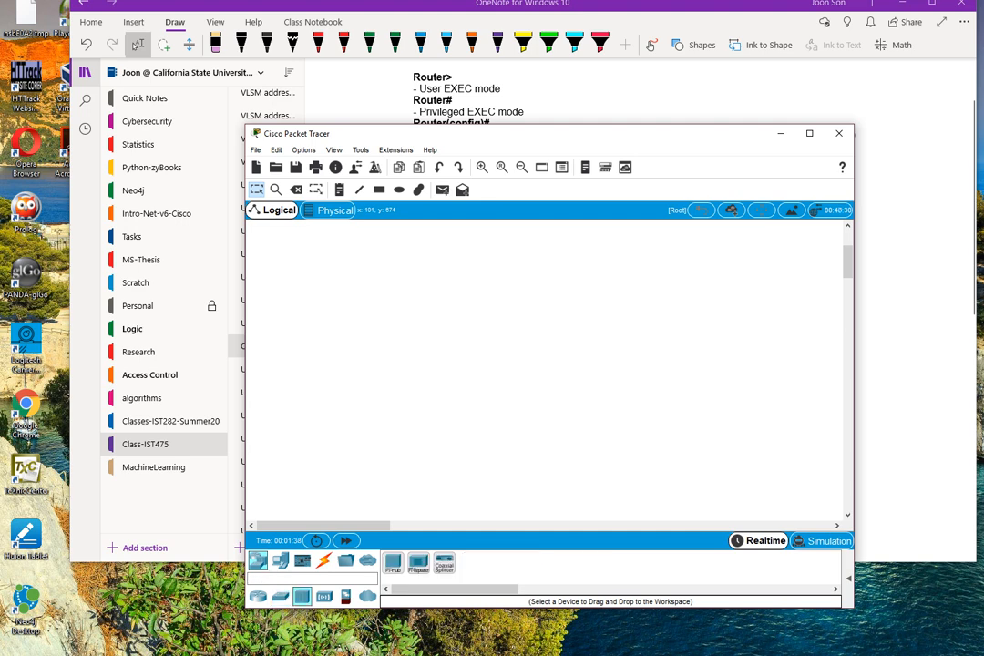
left_click(258, 597)
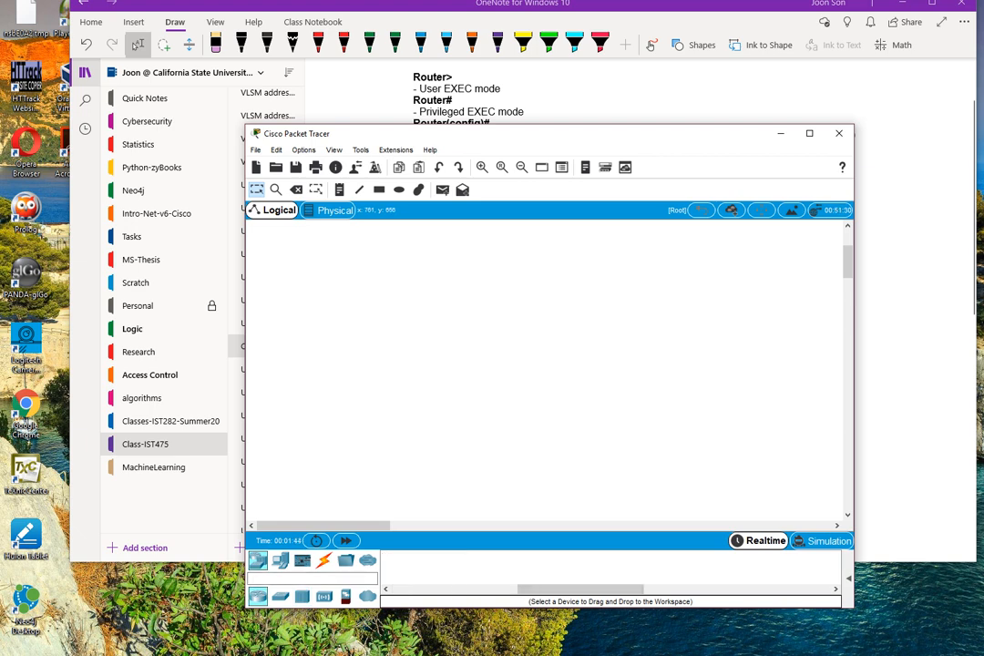
Reposition the network simulator window higher on the desktop and enlarge it to give the workspace more room.
left_click_drag(410, 133, 349, 93)
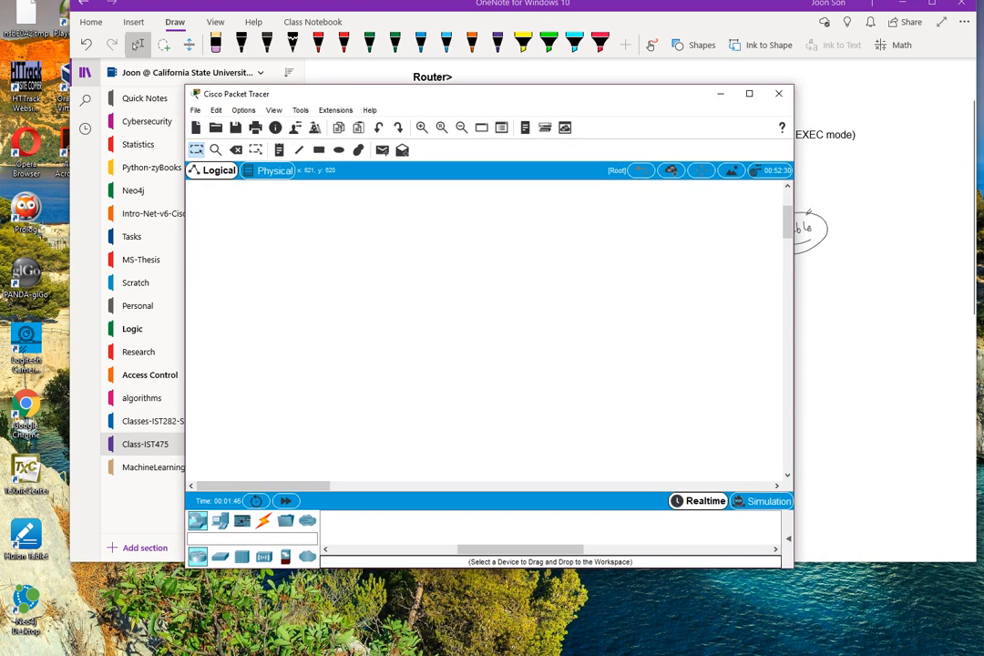
left_click_drag(792, 567, 896, 602)
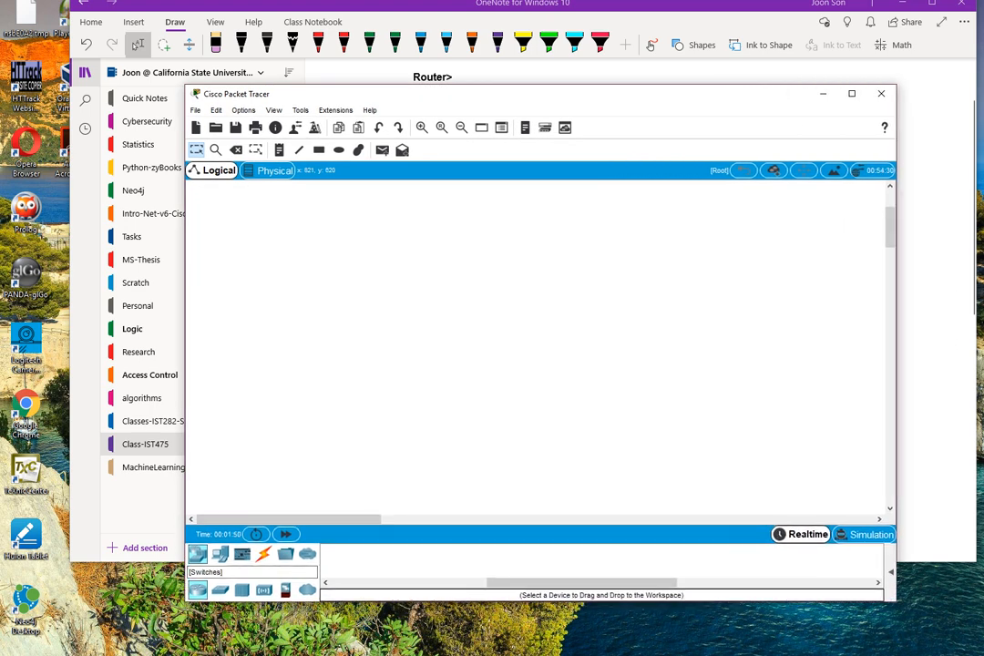
Place a 1941 router in the upper middle of the empty logical workspace.
left_click(219, 590)
left_click(198, 590)
left_click_drag(581, 582, 425, 582)
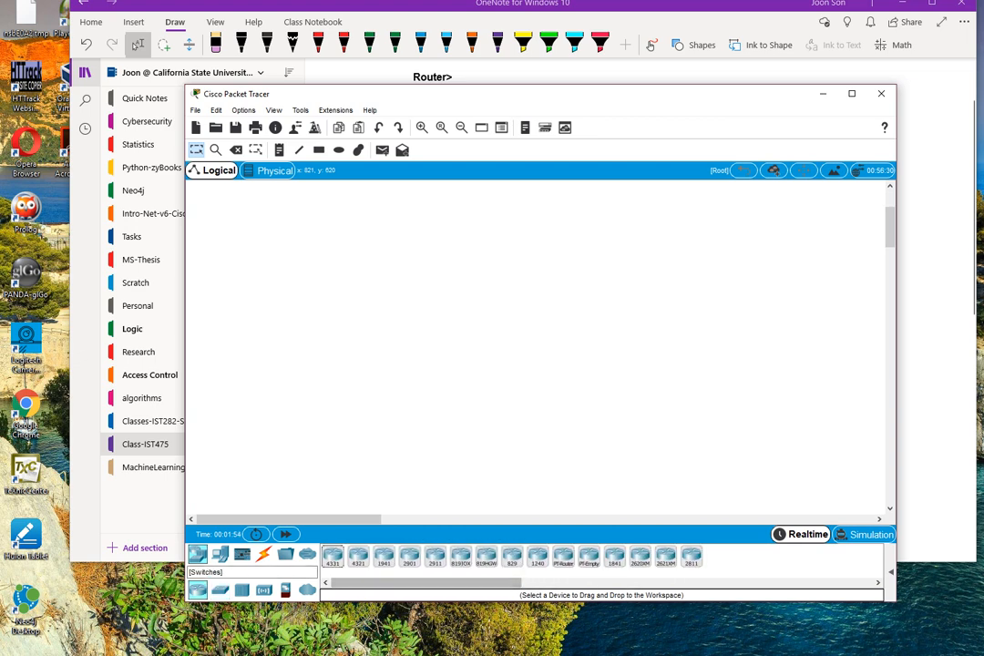
left_click(220, 591)
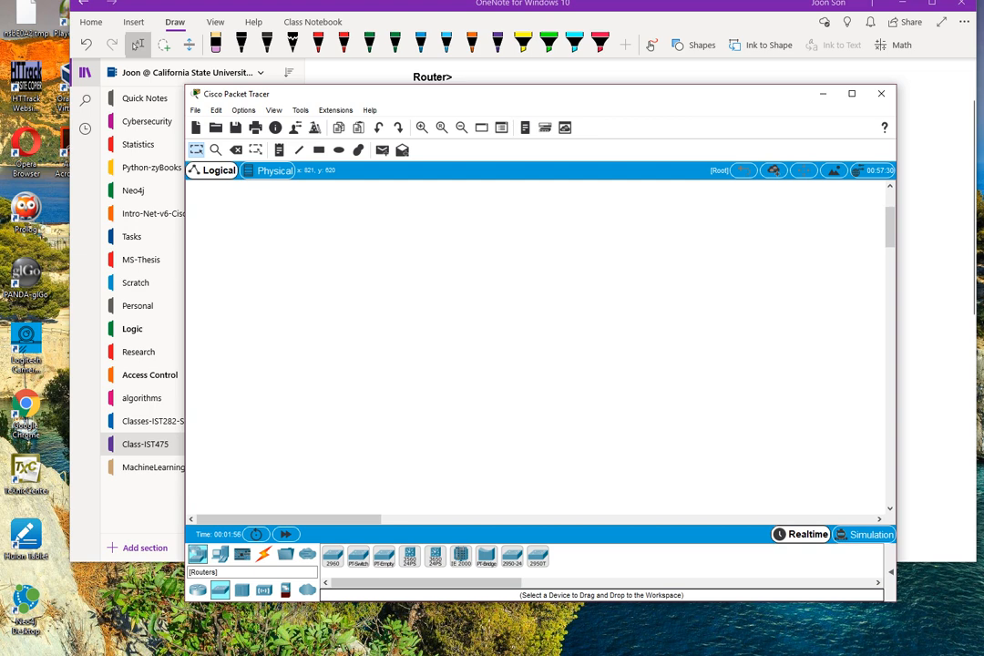
left_click(198, 590)
mouse_move(426, 582)
left_mouse_down()
mouse_move(471, 583)
mouse_move(421, 582)
left_mouse_up()
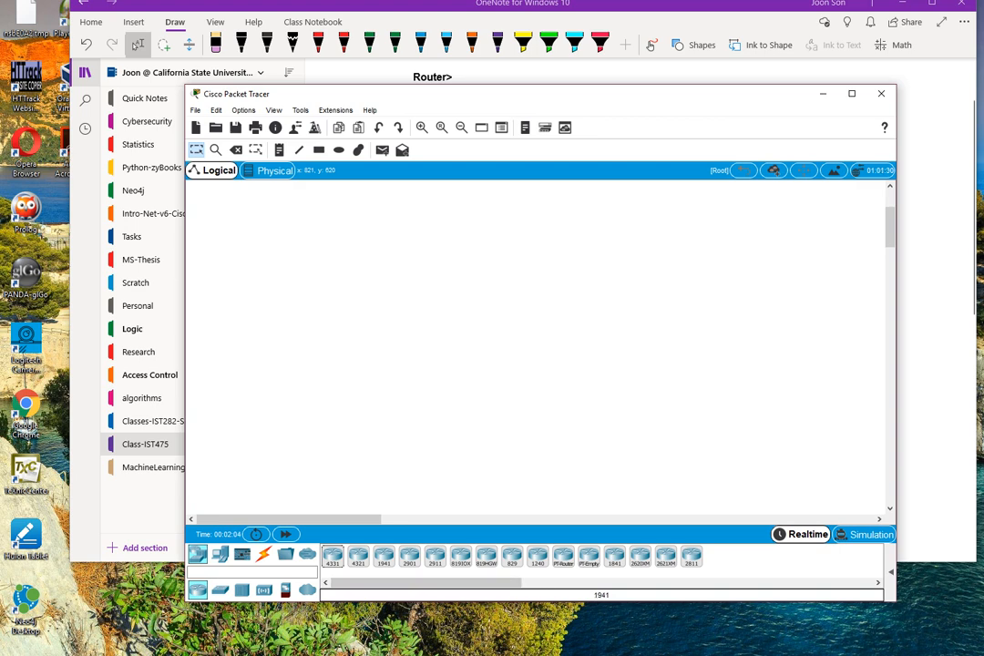
left_click(383, 556)
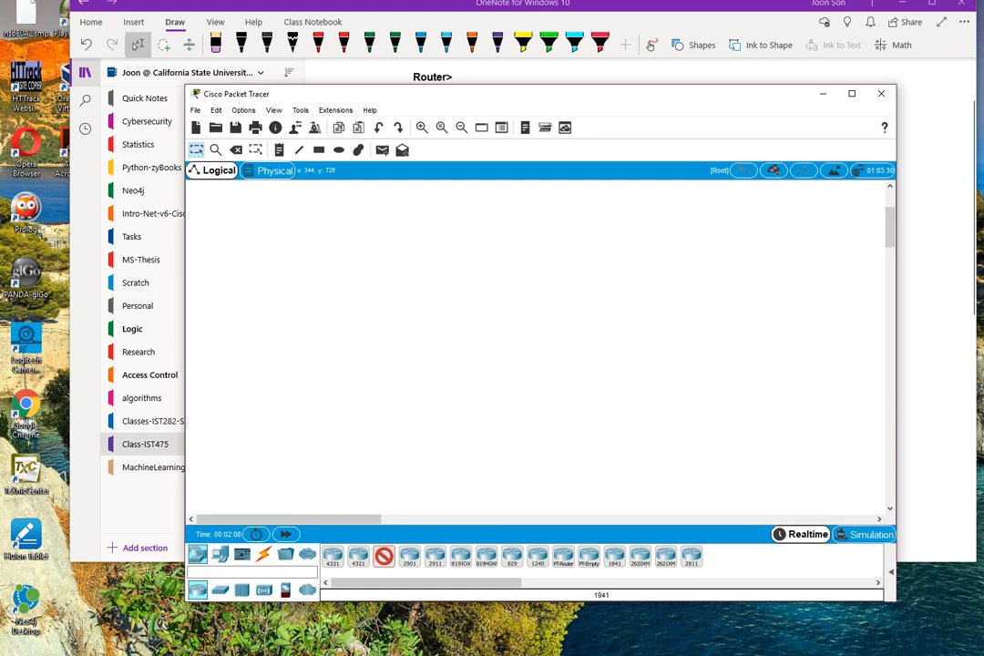
left_click(530, 262)
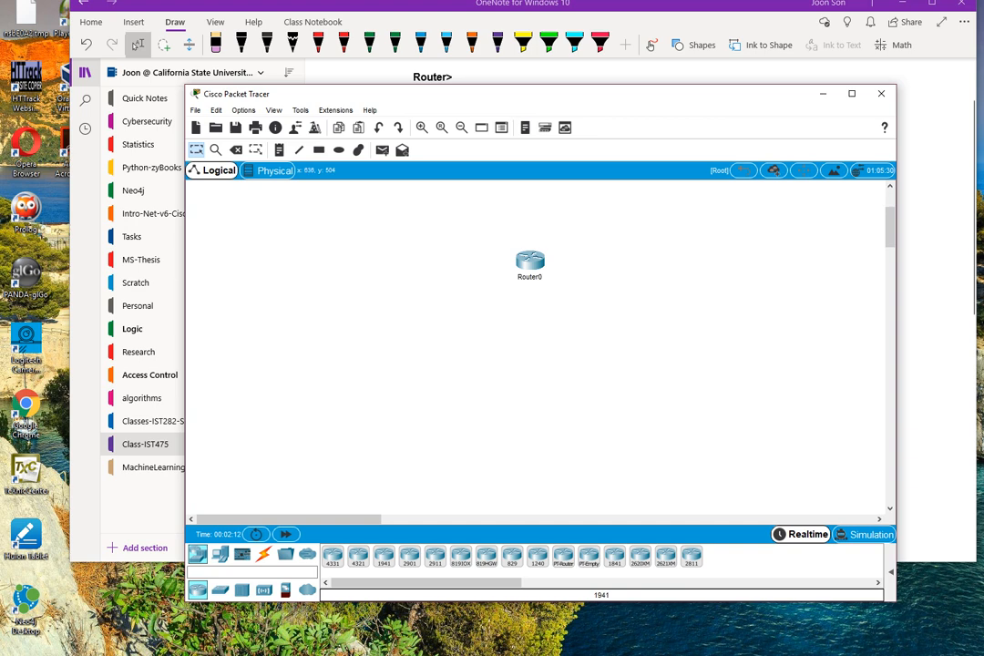
Open Router0's command line interface in a wider window and answer no to the initial configuration dialog.
left_click(530, 261)
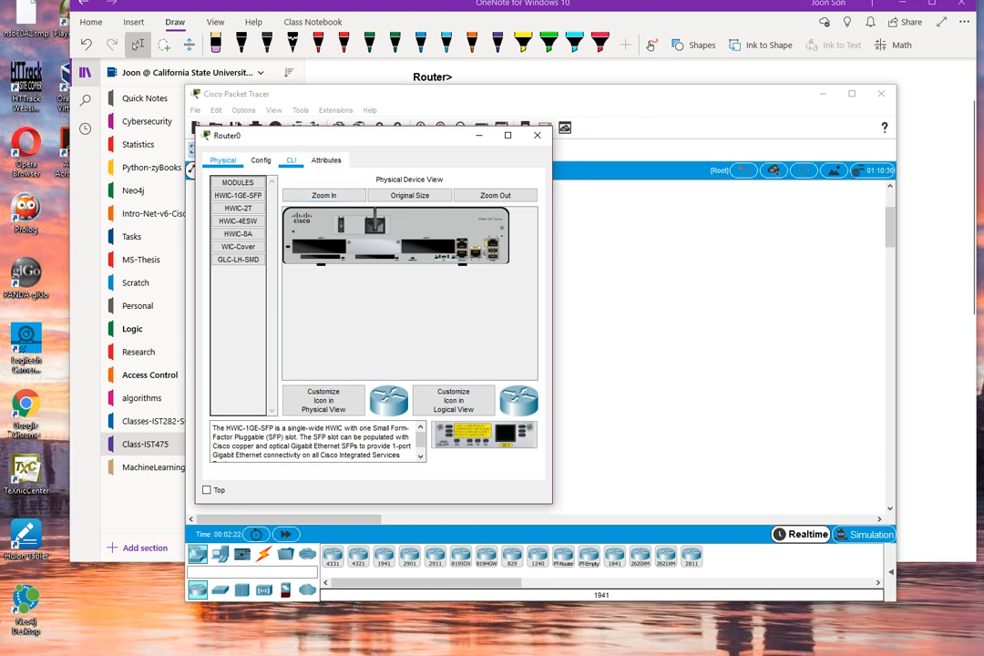
left_click(291, 160)
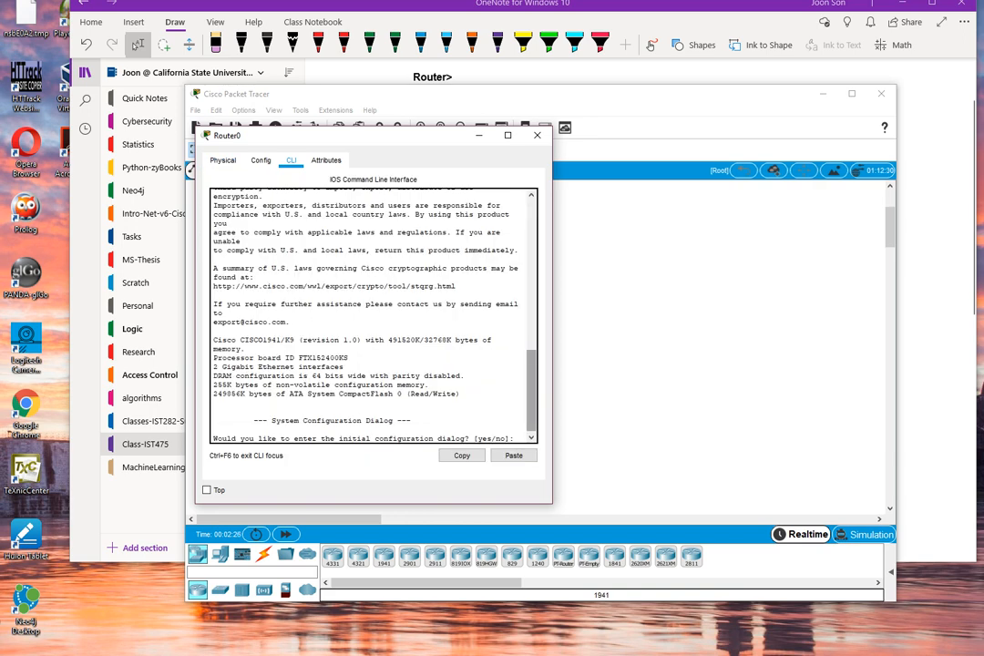
left_click_drag(552, 314, 686, 314)
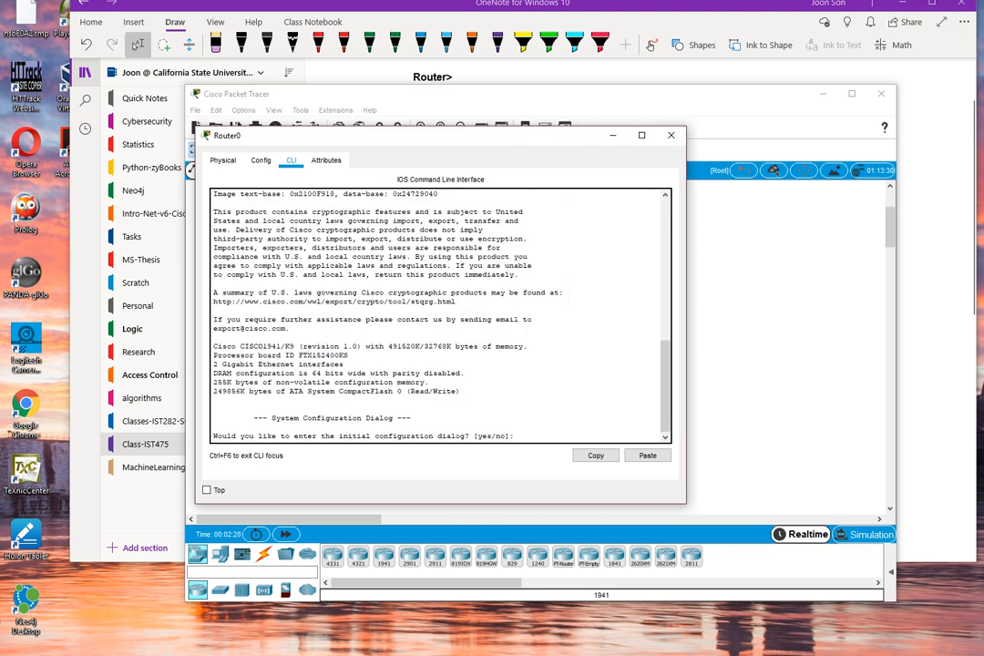
type("no")
key("Return")
Enter privileged EXEC mode with enable and list Router0's interfaces with show ip int brief.
key("Return")
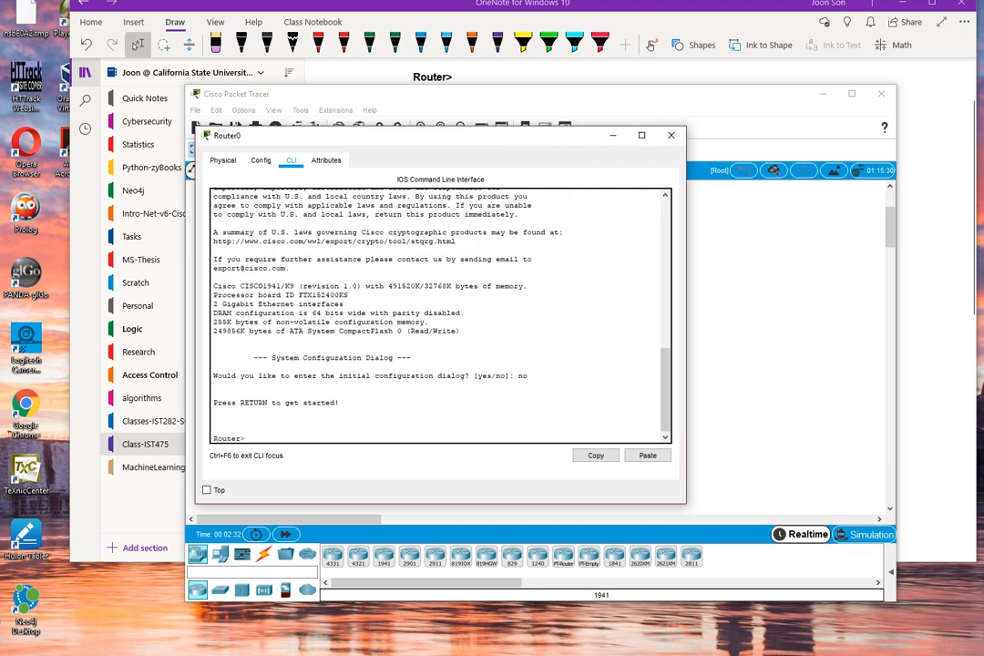
type("enable")
key("Return")
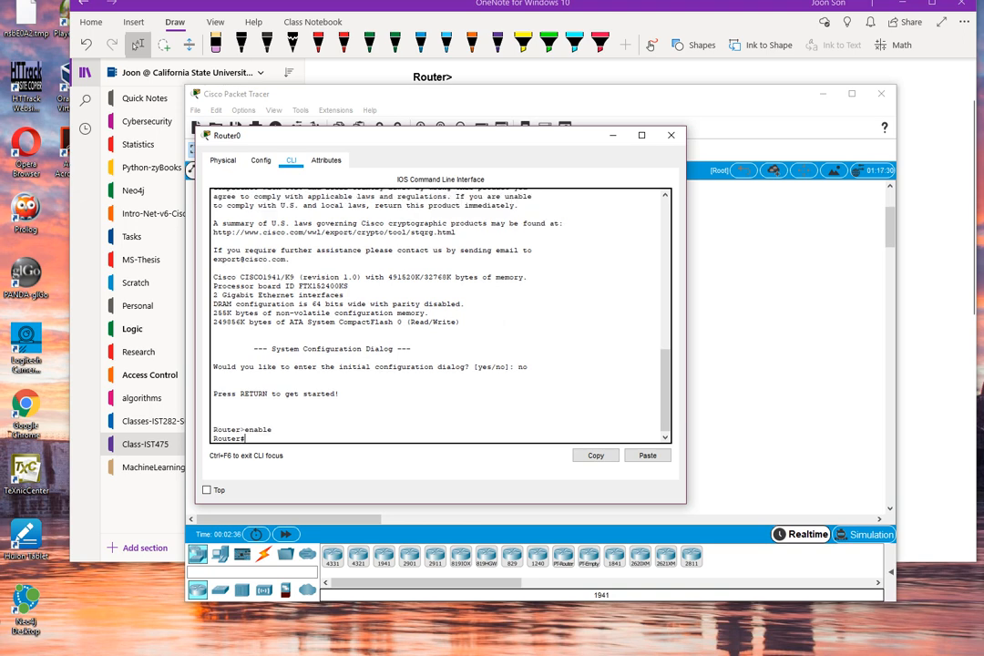
type("show ip int brief")
key("Return")
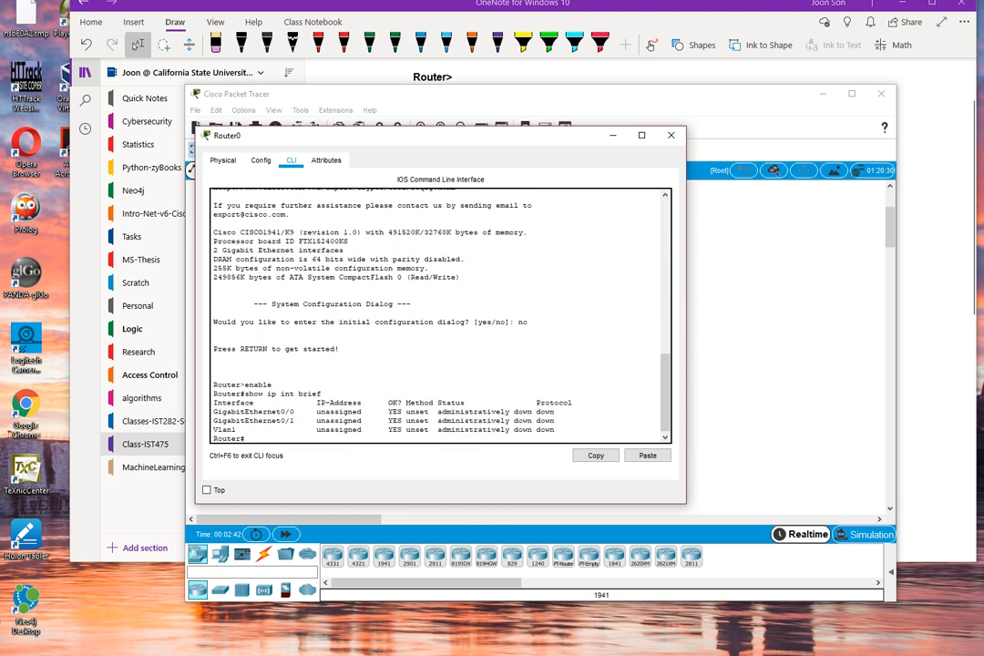
left_click_drag(216, 412, 302, 421)
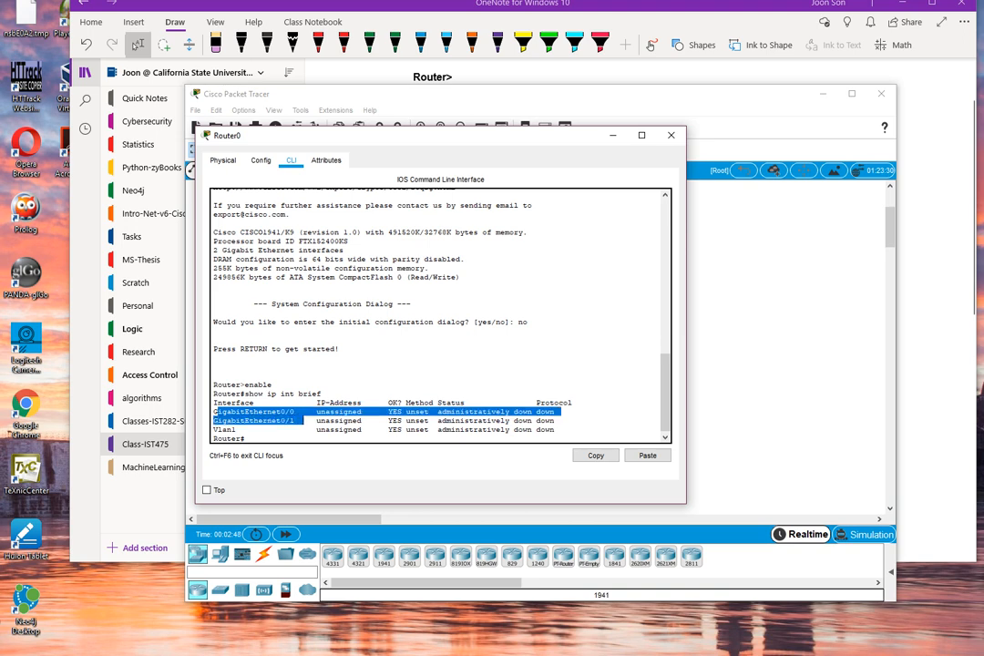
Compare the interfaces on the Introducing the Topology slide in the PowerPoint presentation with Router0's GigabitEthernet interfaces in Packet Tracer.
key("alt+Tab")
left_click_drag(983, 56, 683, 28)
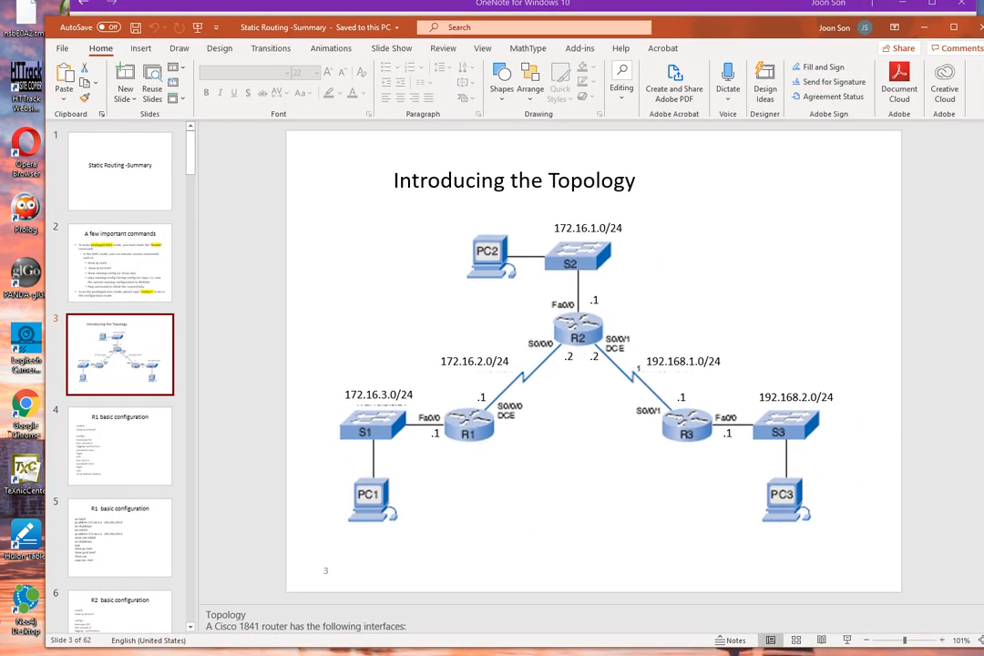
left_click(575, 375)
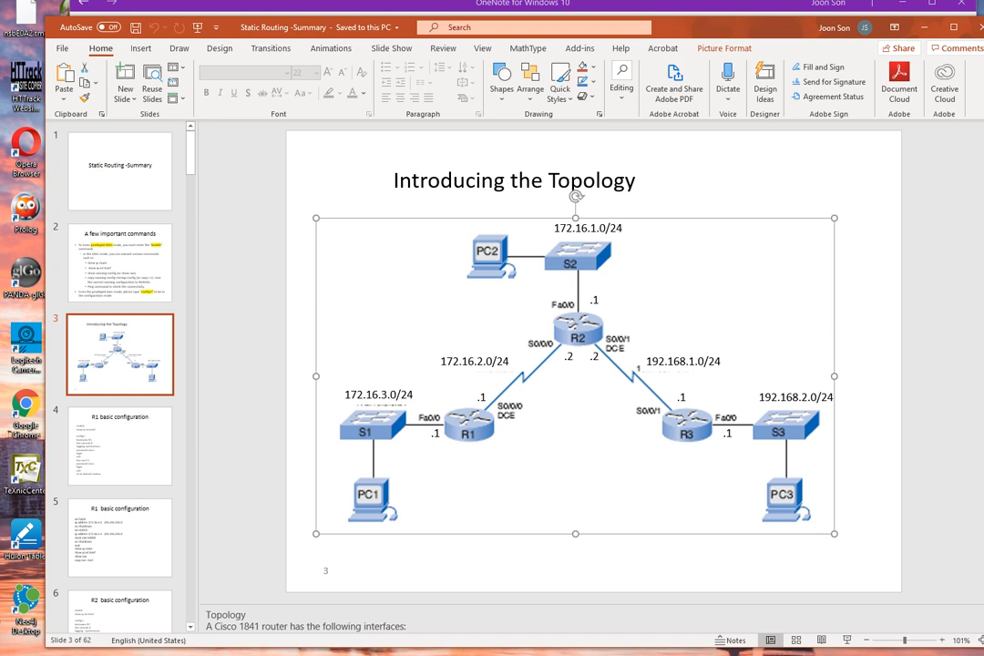
left_click_drag(711, 27, 983, 100)
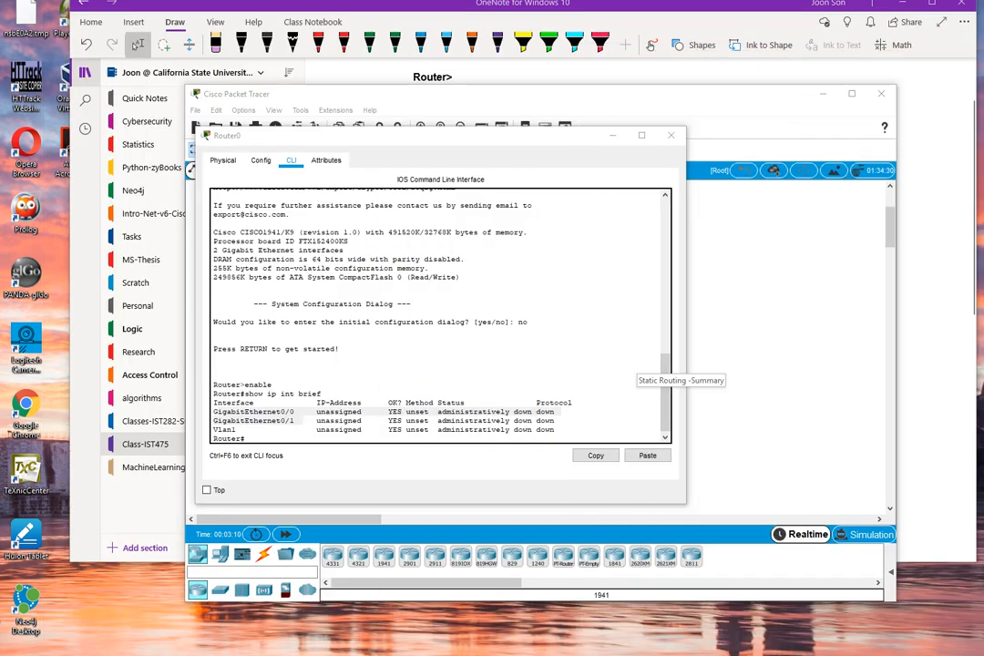
left_click_drag(214, 412, 559, 421)
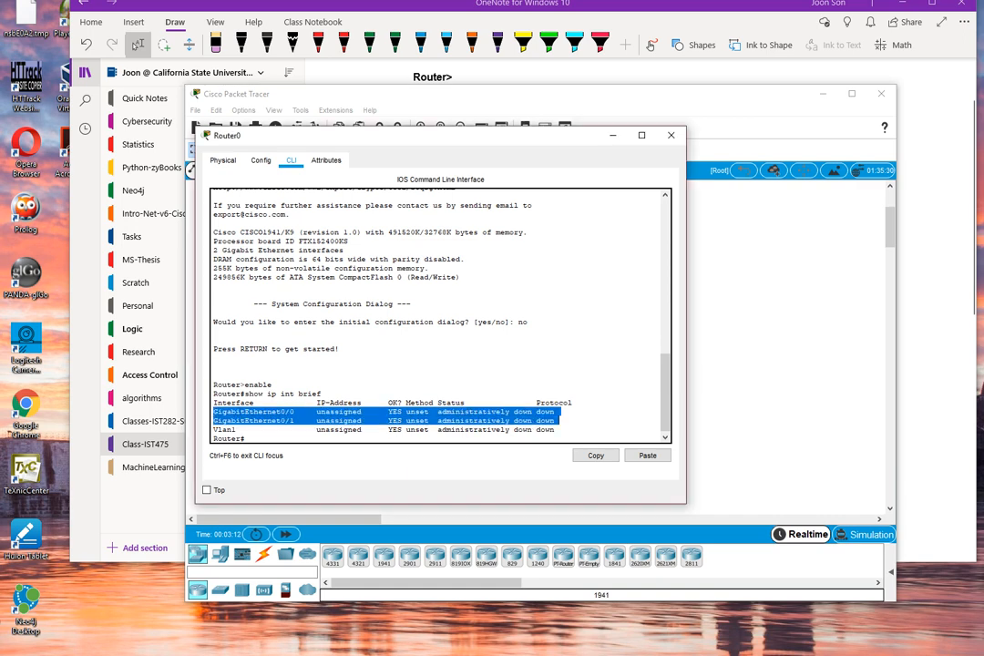
Review the HWIC-2T module's description and install the module in Router0's expansion slot nearest the built-in ports.
left_click(224, 160)
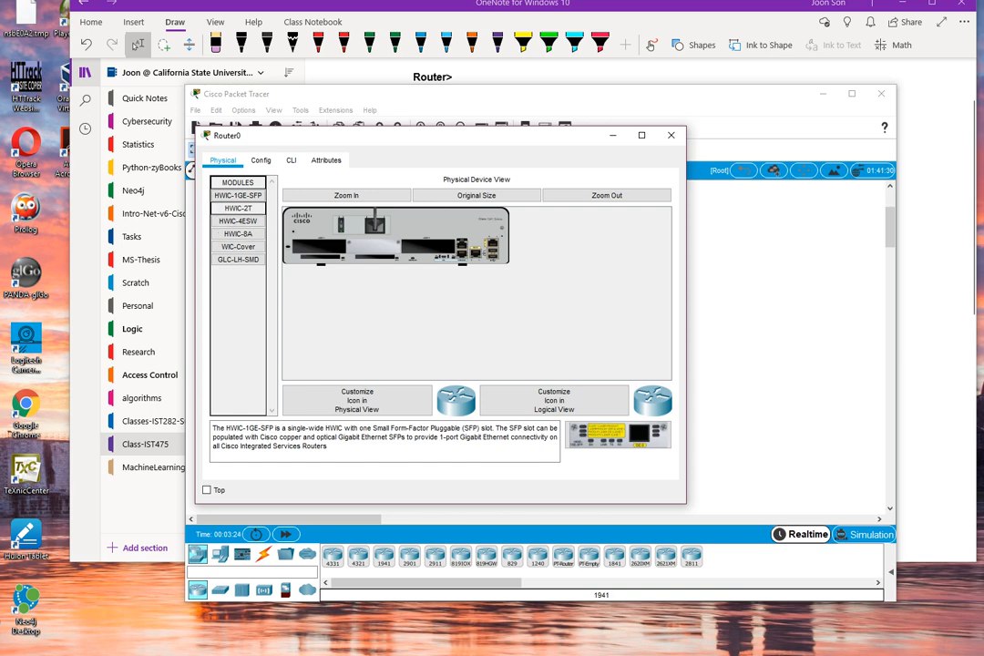
left_click(238, 209)
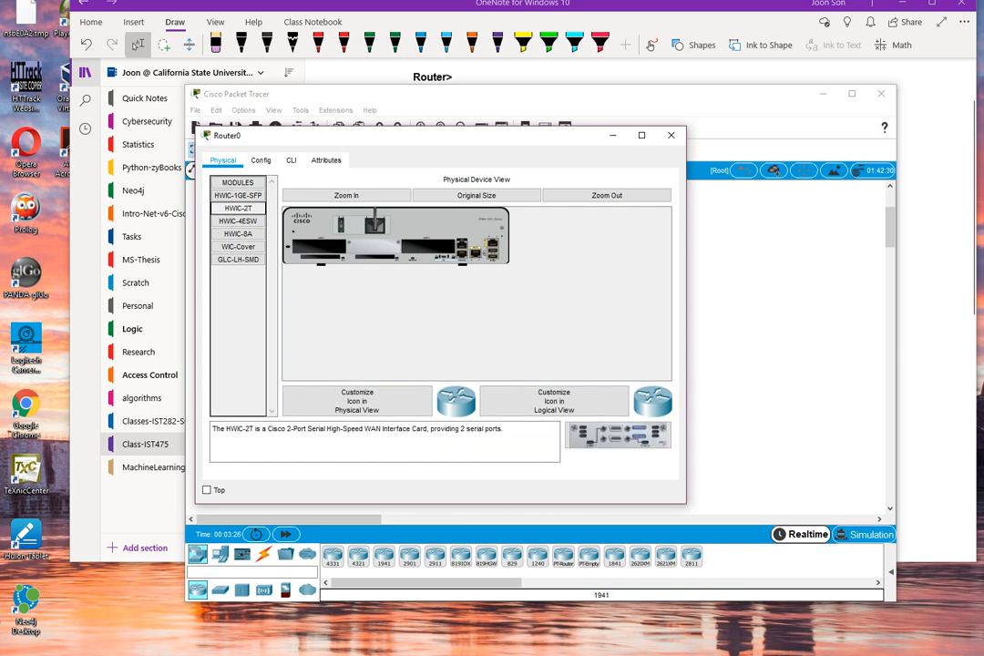
left_click_drag(226, 428, 504, 428)
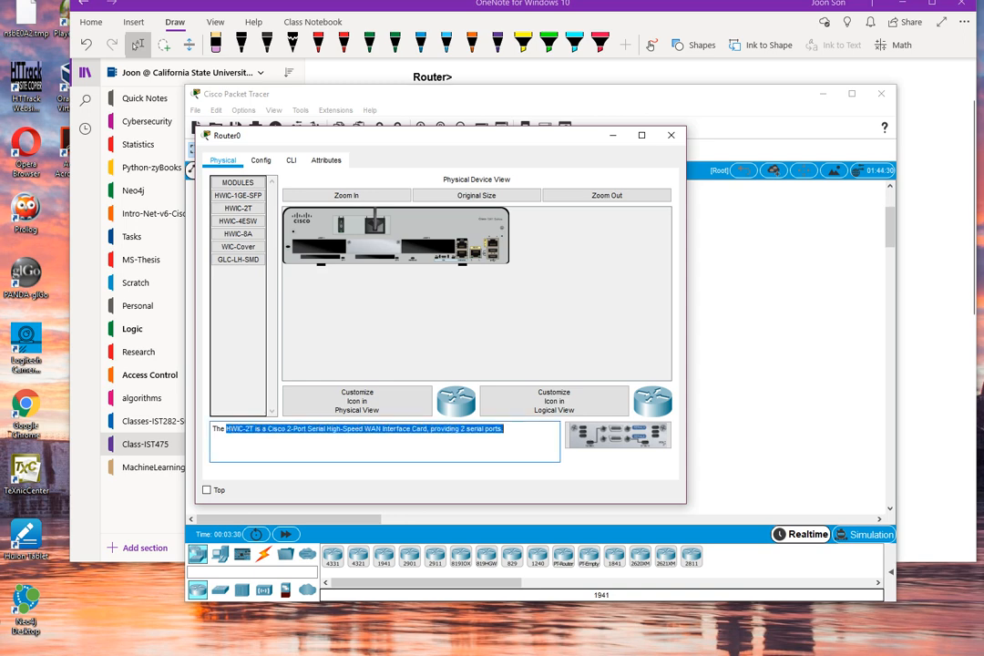
left_click(504, 428)
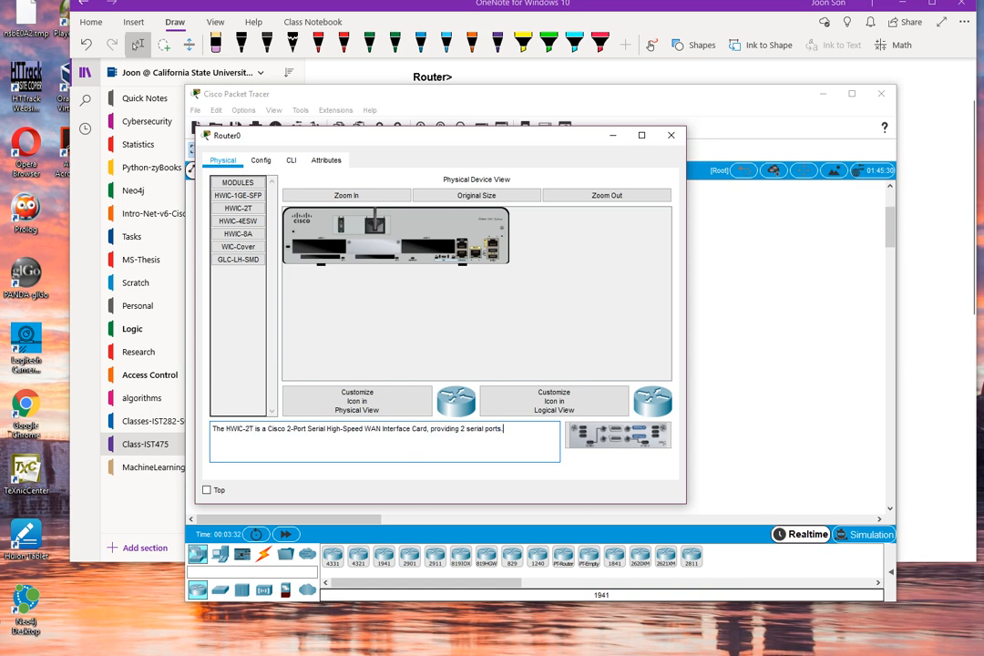
left_click_drag(503, 428, 460, 428)
left_click(505, 429)
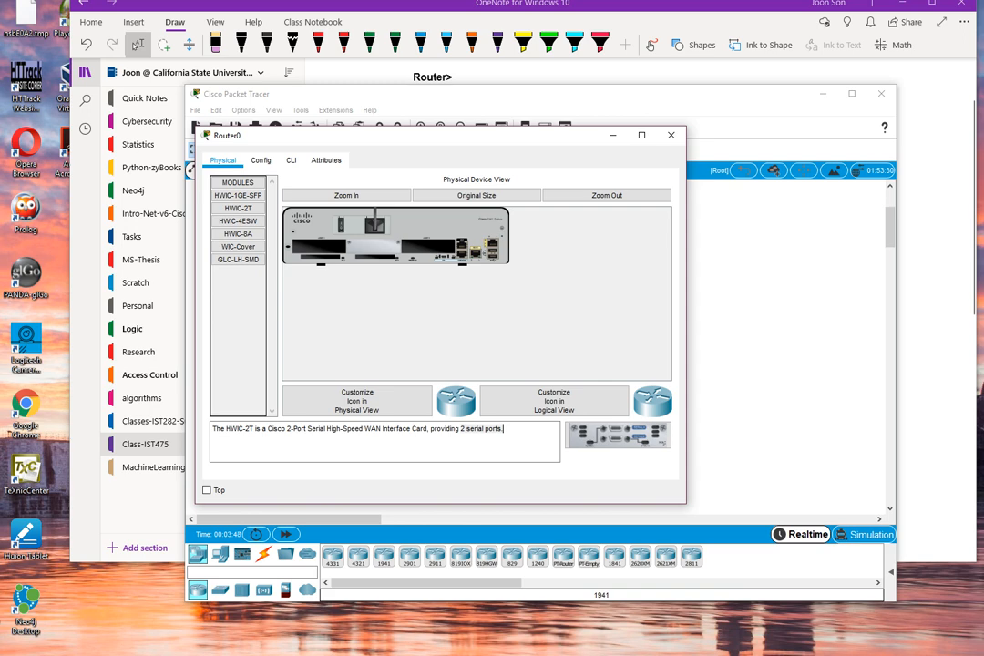
left_click(238, 209)
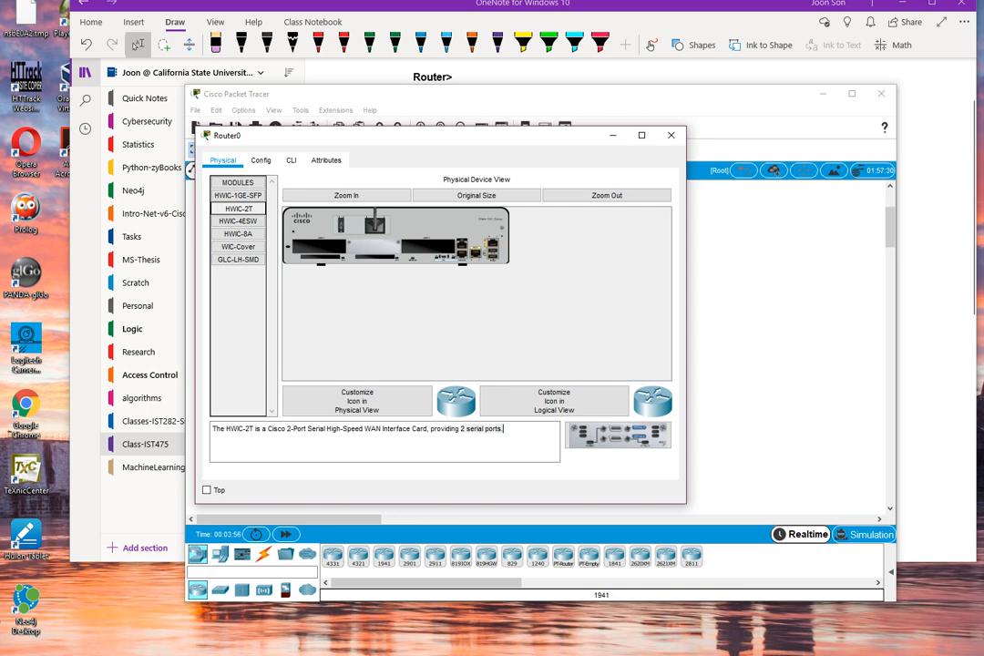
left_click_drag(617, 436, 429, 246)
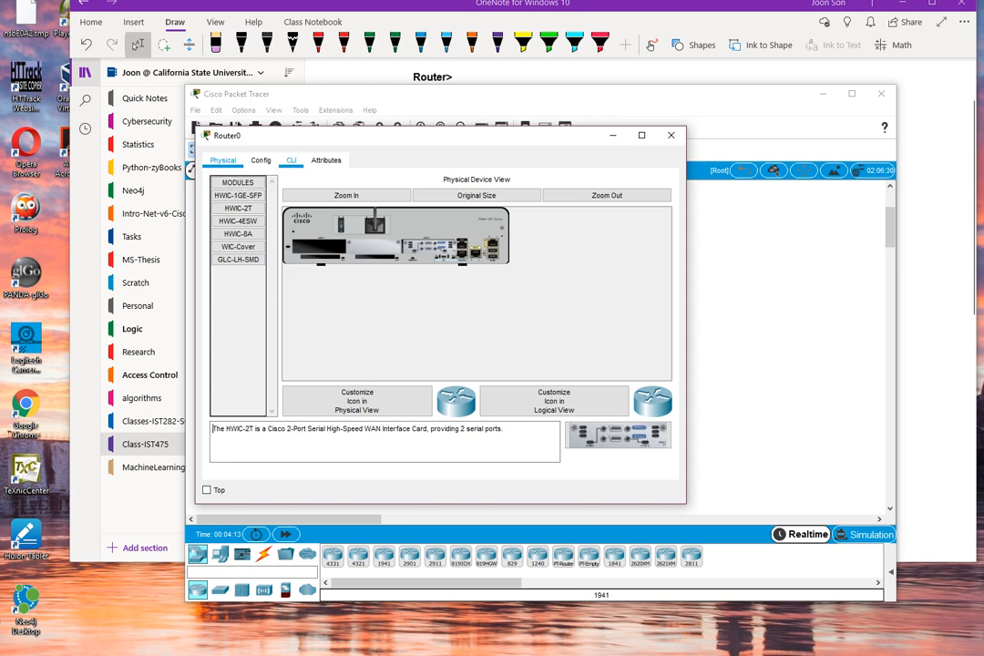
Return to Router0's command line interface and decline the initial configuration dialog again with no.
left_click(290, 160)
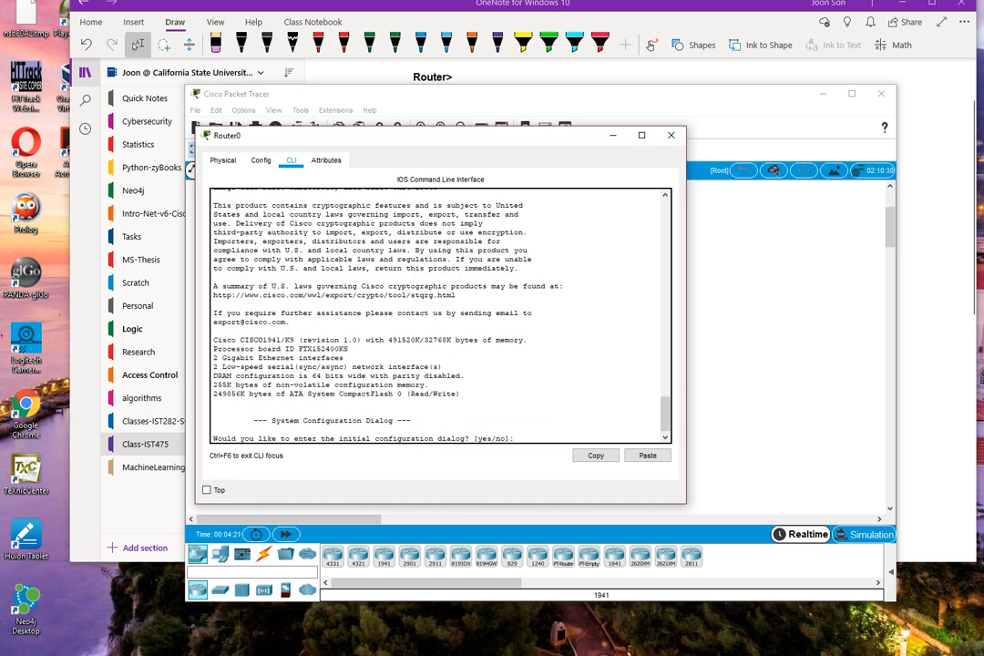
type("no")
key("Return")
Re-enter privileged EXEC mode with enable and run show ip int brief to check for the added Serial interfaces.
key("Return")
type("enable")
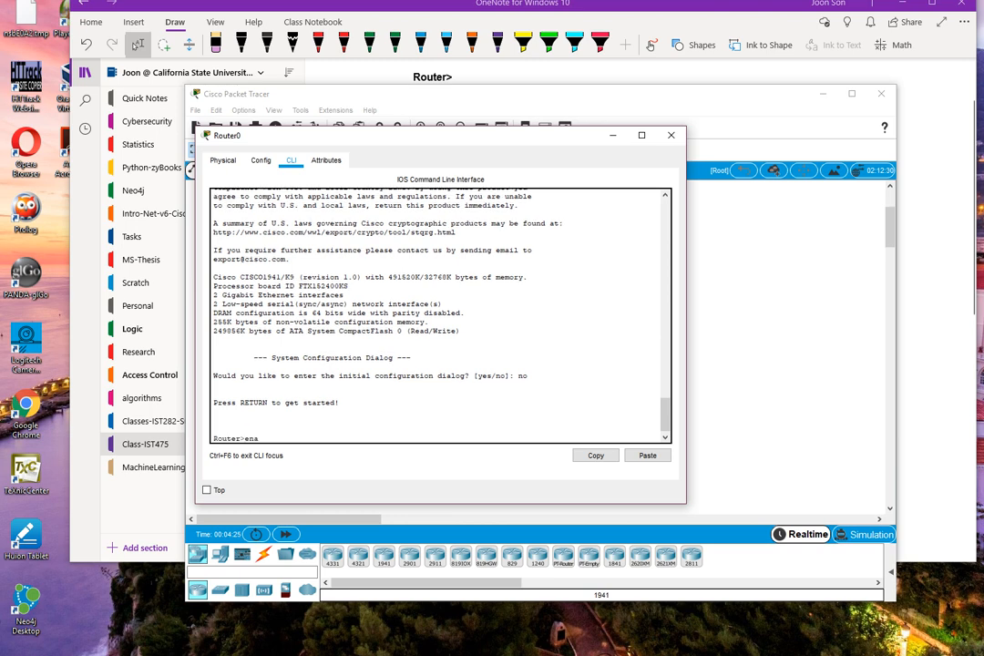
key("Return")
type("ip ")
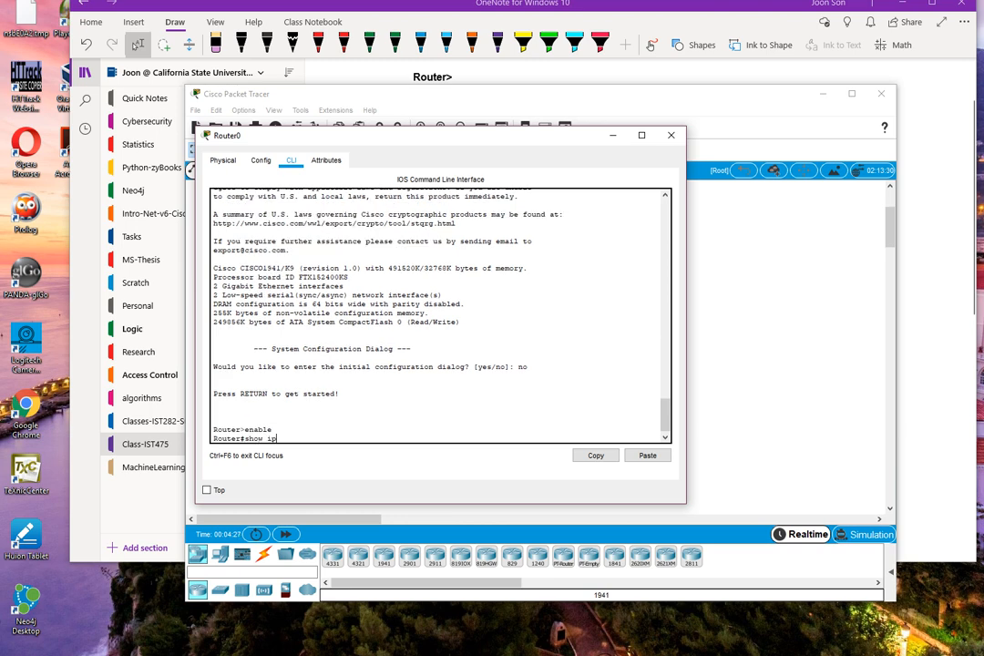
type("int brief")
key("Return")
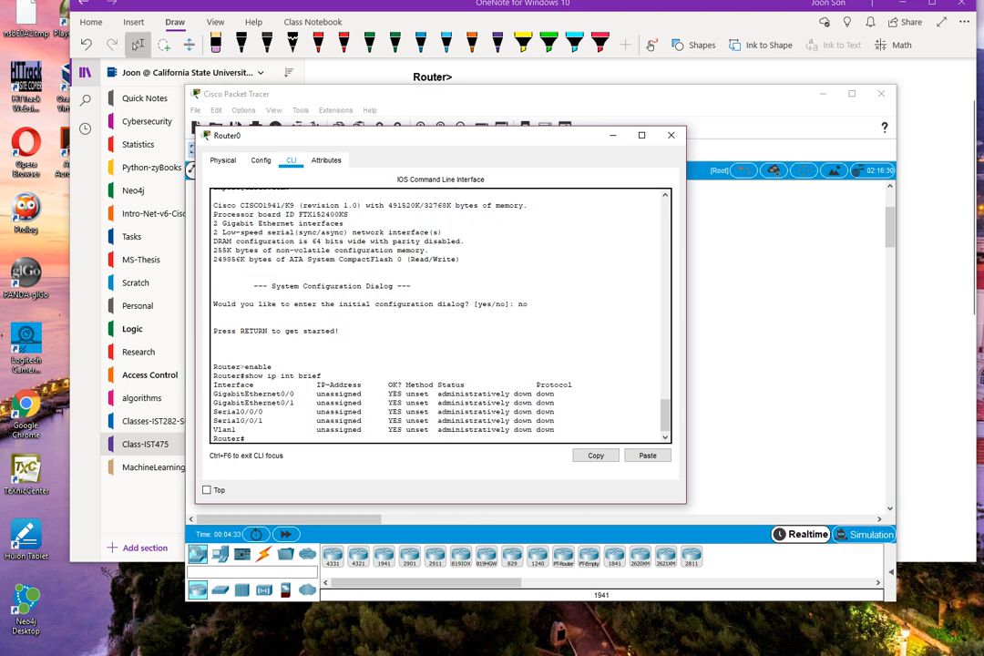
left_click_drag(214, 412, 555, 421)
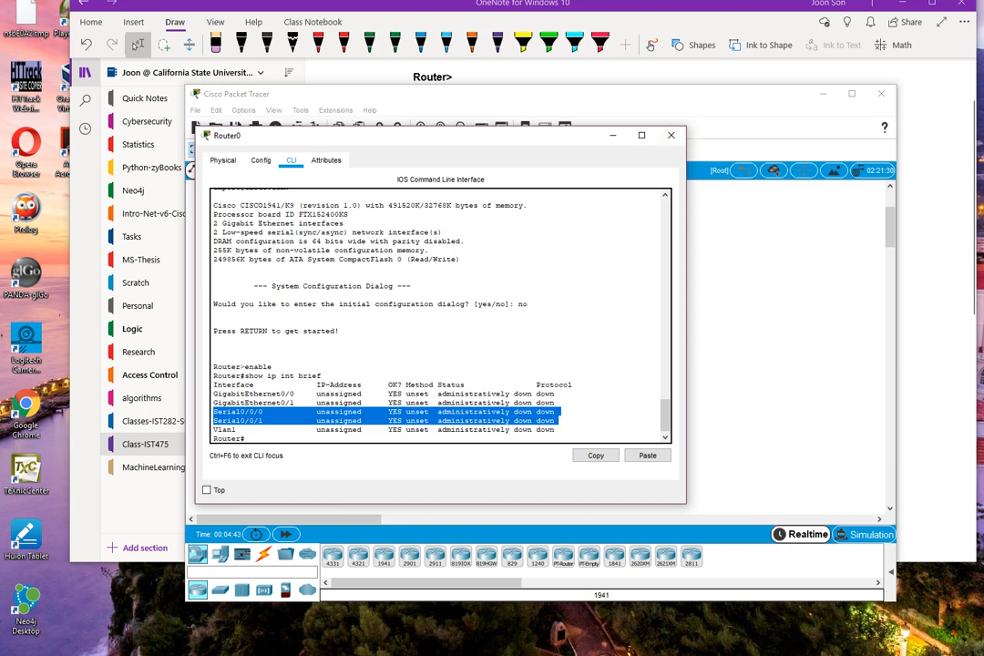
Close Router0's window and place two more 1941 routers below Router0, one to its lower left and one to its lower right.
left_click(672, 135)
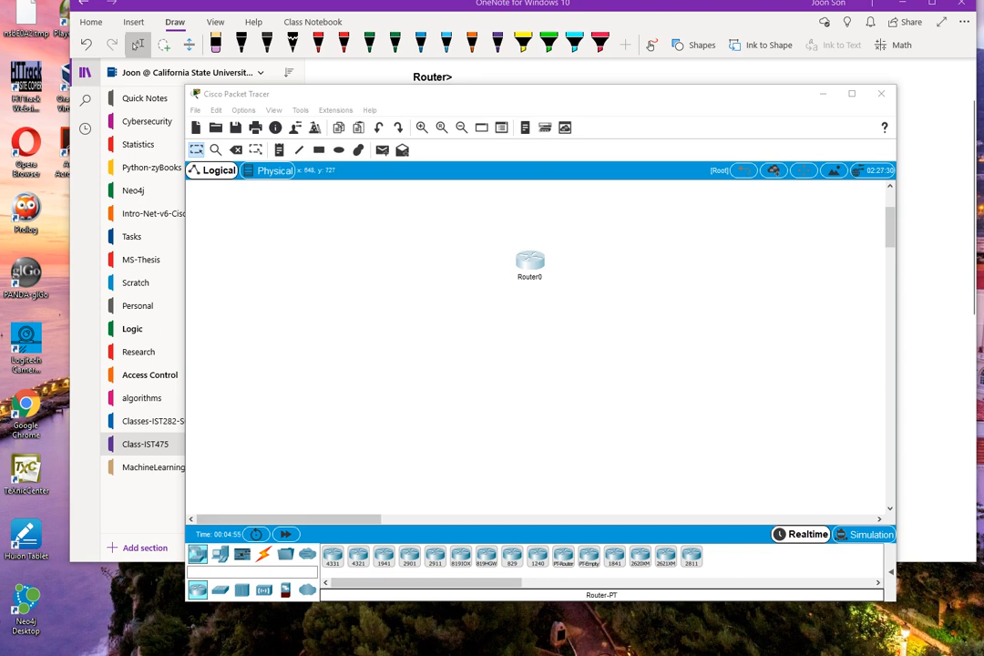
left_click(383, 556)
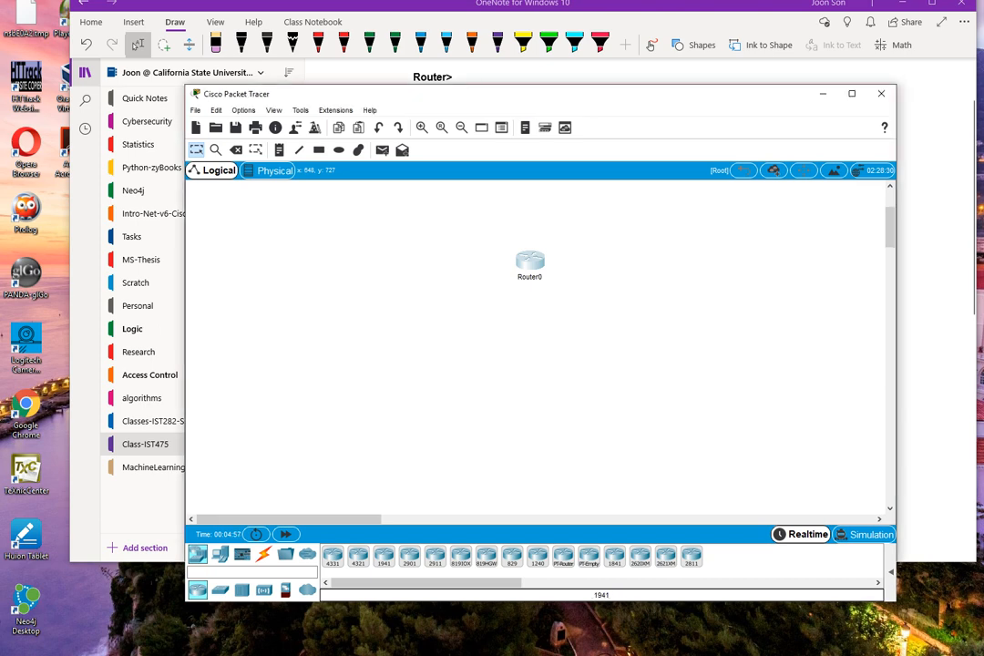
left_click(405, 394)
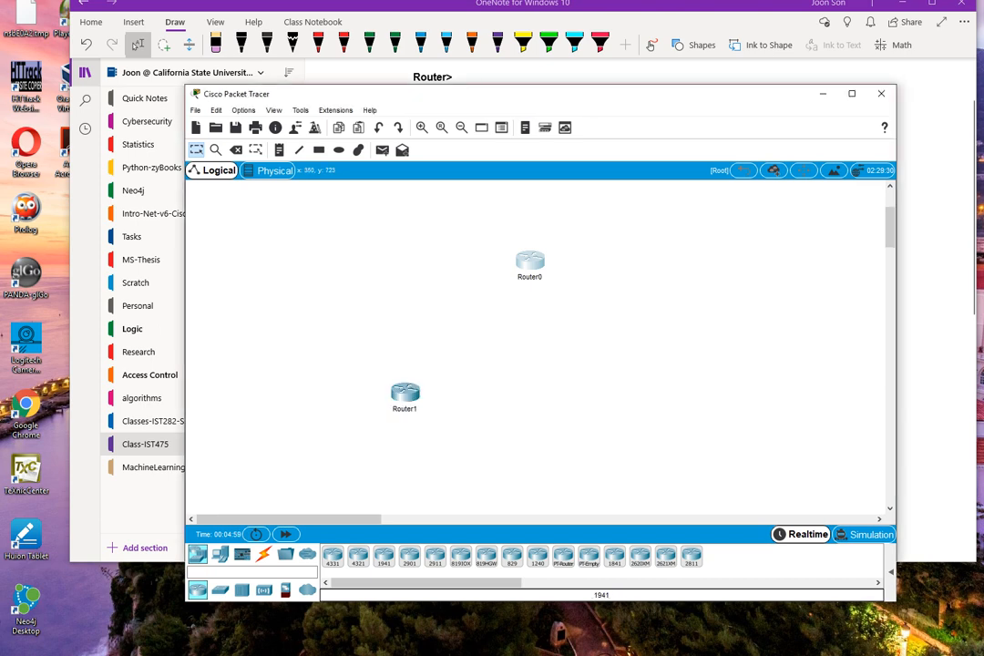
left_click(644, 398)
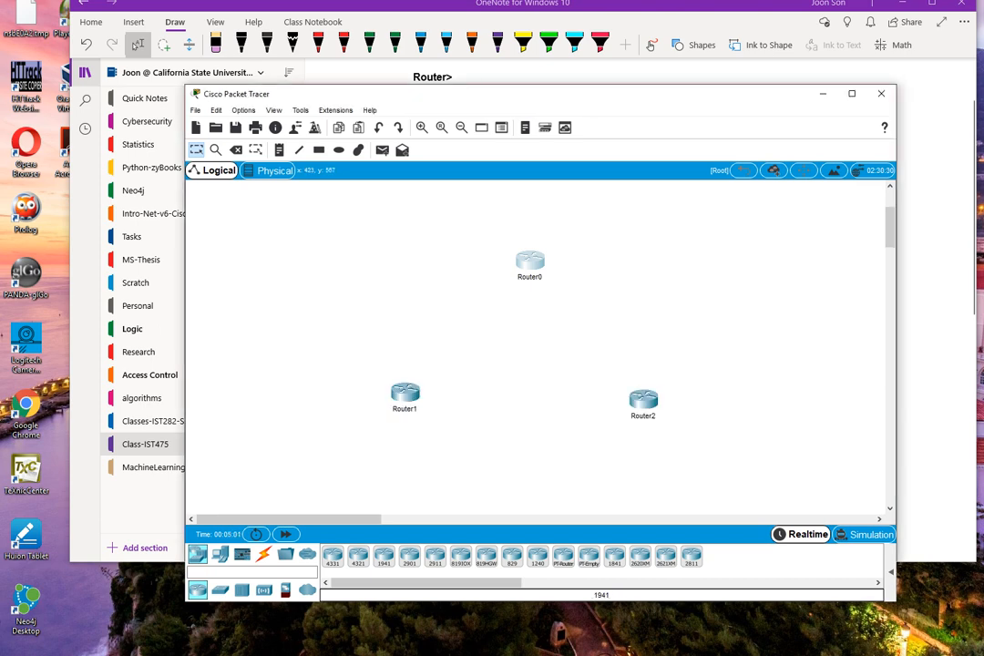
Install the HWIC-2T module in Router1's expansion slot nearest the built-in ports and review the module's description of its serial ports.
left_click(405, 394)
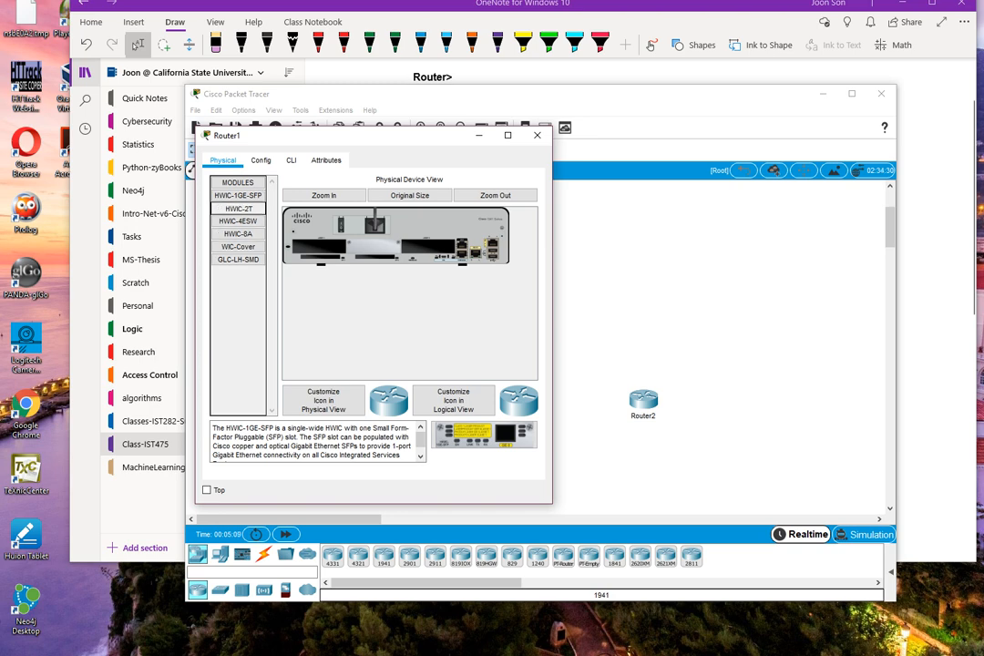
left_click_drag(238, 209, 428, 247)
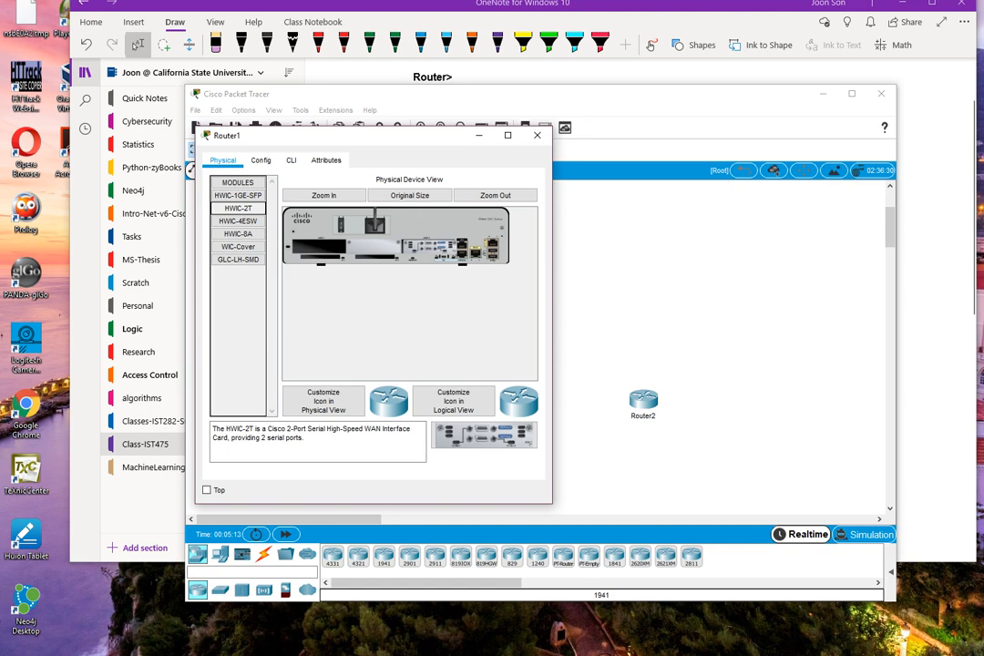
left_click_drag(261, 437, 304, 438)
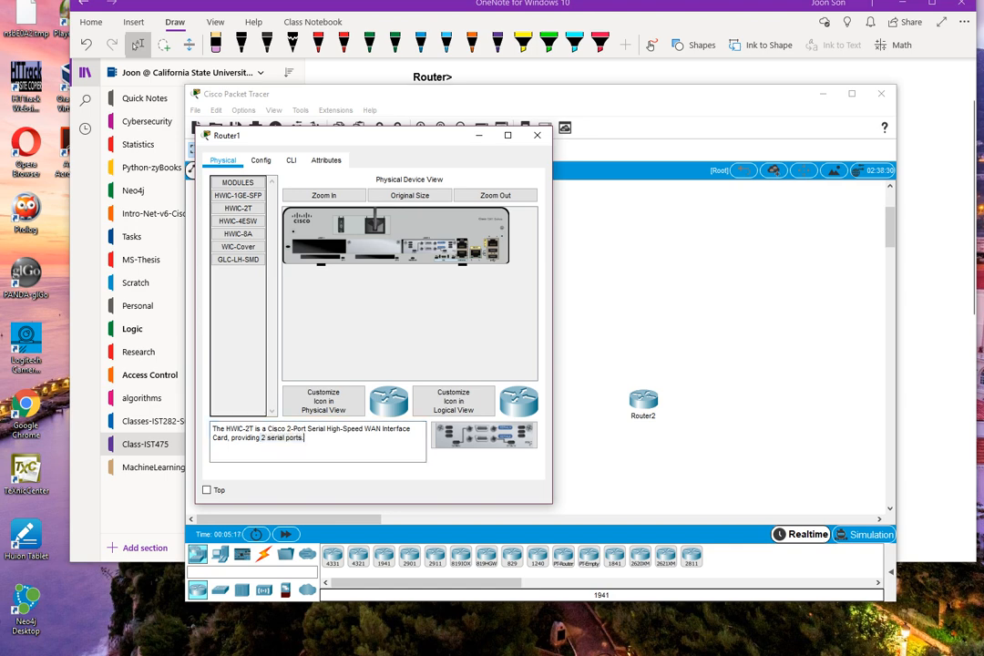
Open Router1's command line interface and decline the initial configuration dialog with no to reach the Router> prompt.
left_click(291, 160)
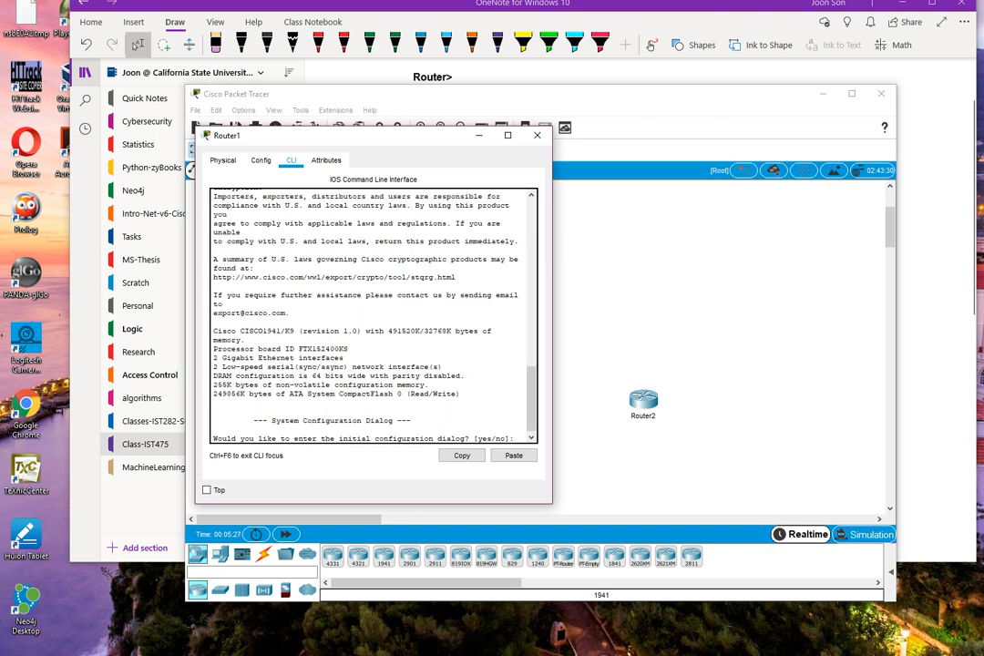
type("no")
key("Return")
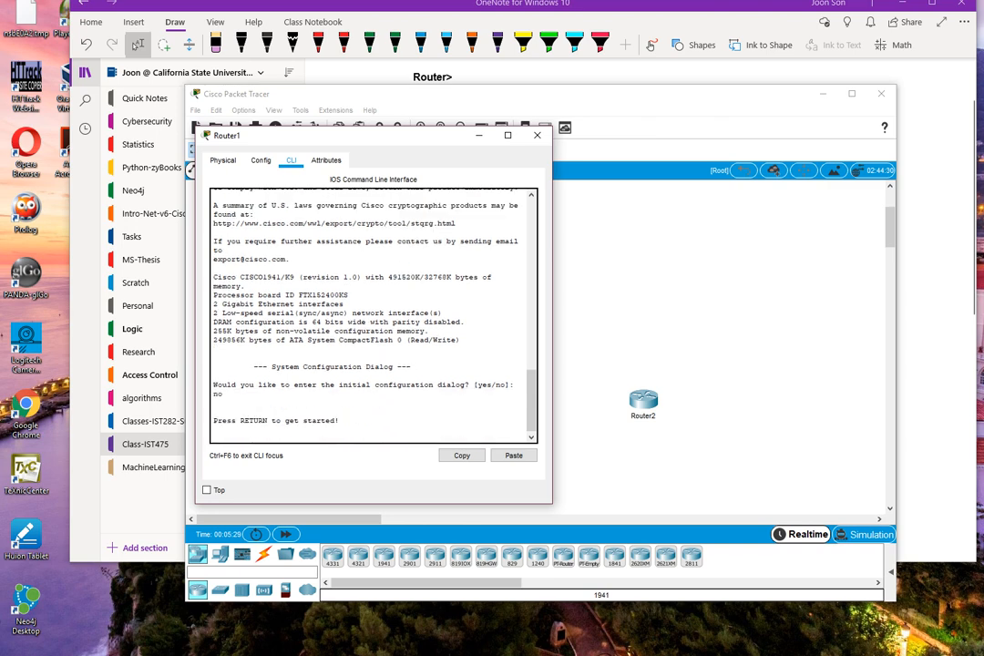
key("Return")
key("Return")
key("Return")
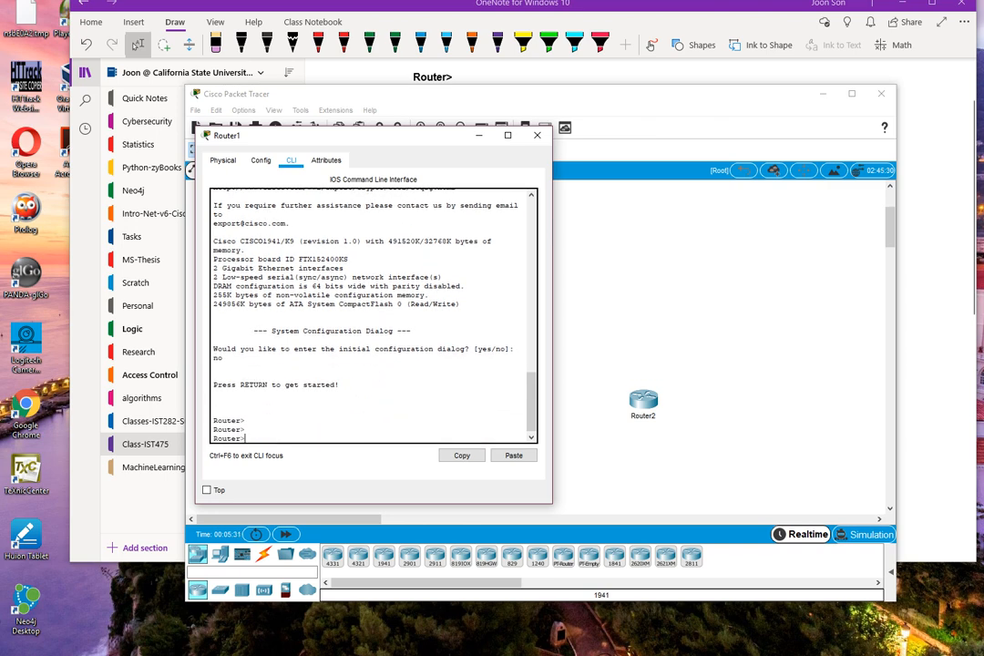
Enter privileged EXEC mode on Router1 with enable and run show ip int brief.
type("enable")
key("Return")
type("show ip")
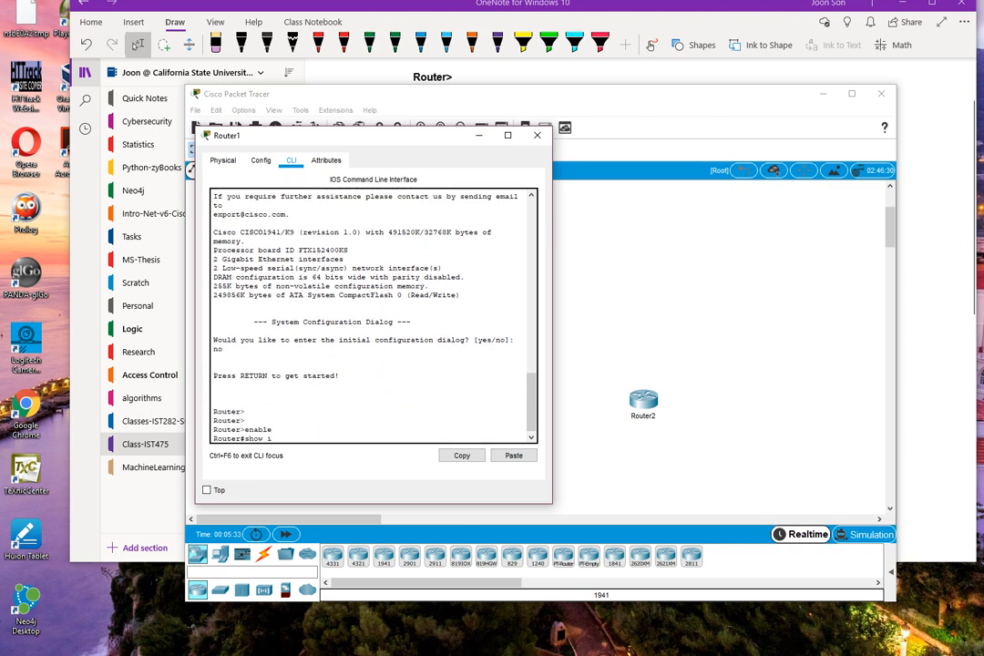
key("BackSpace")
type("nt")
key("BackSpace")
key("BackSpace")
key("BackSpace")
key("BackSpace")
type("ip int brief")
key("Return")
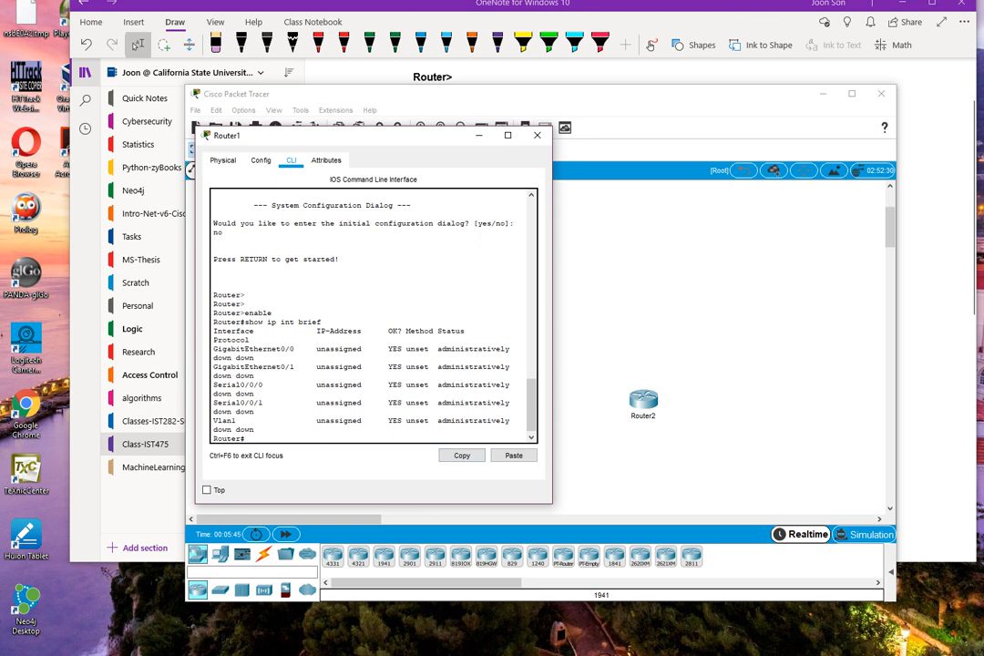
Widen Router1's window, check the Serial0/0/0 and Serial0/0/1 rows in the interface list, and close the window.
left_click_drag(552, 330, 698, 330)
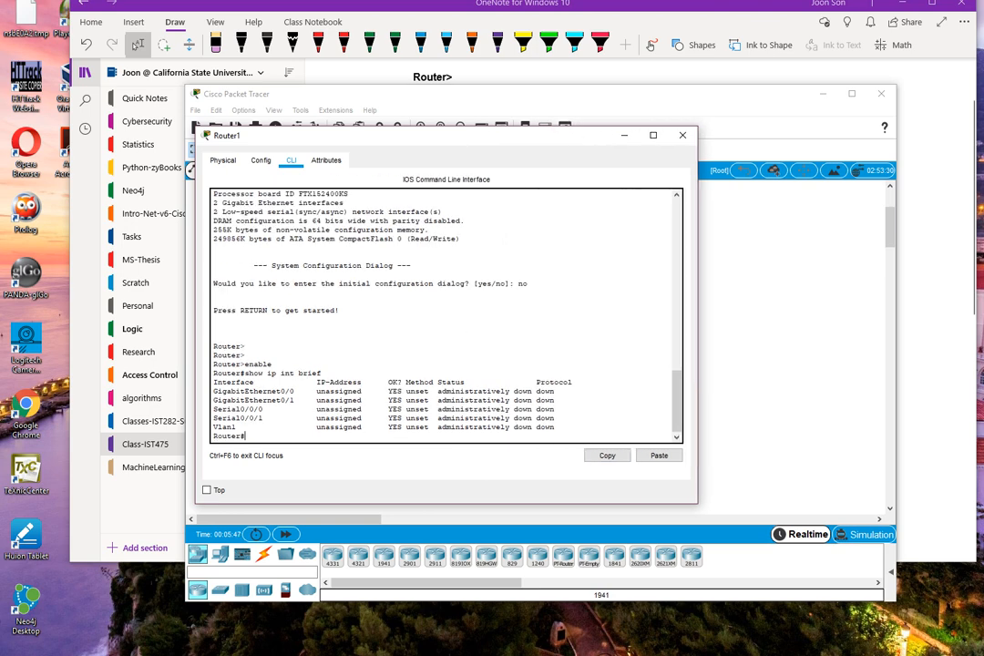
left_click_drag(214, 409, 560, 418)
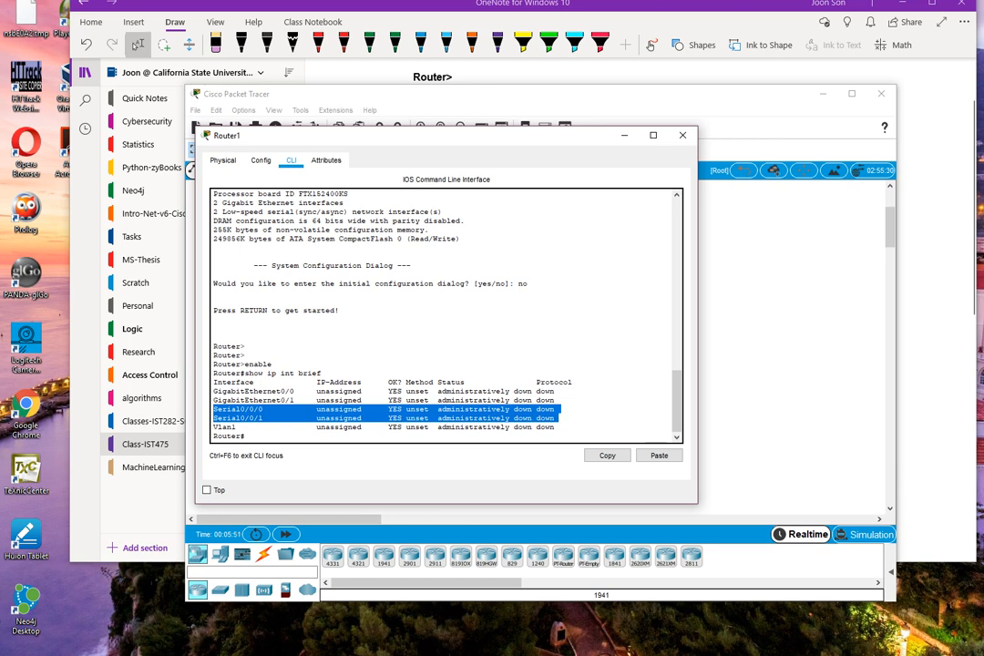
left_click(682, 134)
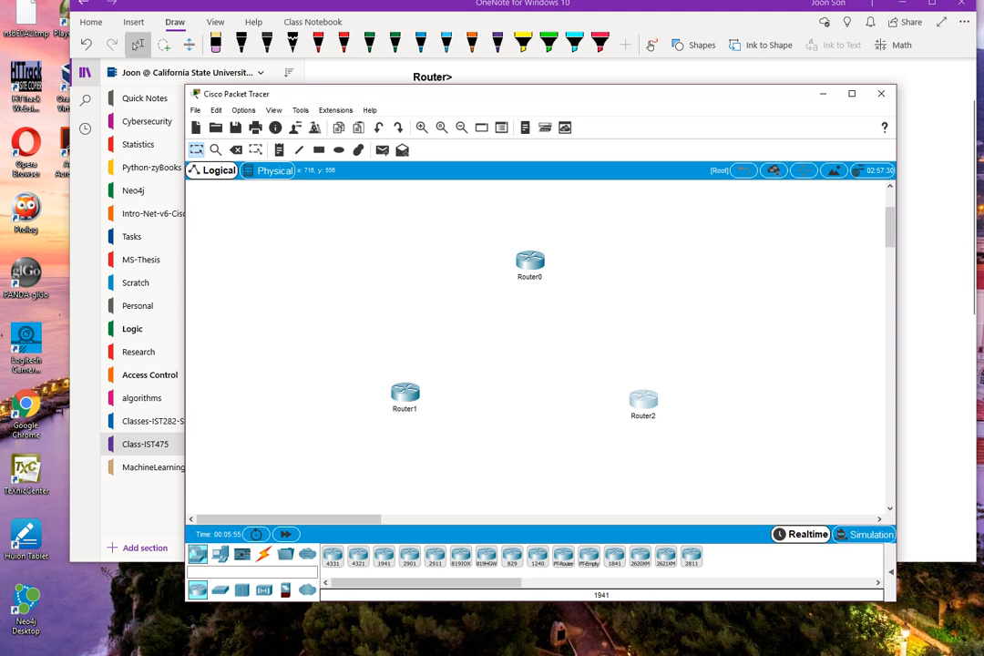
Install the HWIC-2T module in Router2's slot nearest the built-in ports and decline its initial configuration dialog with no.
left_click(643, 400)
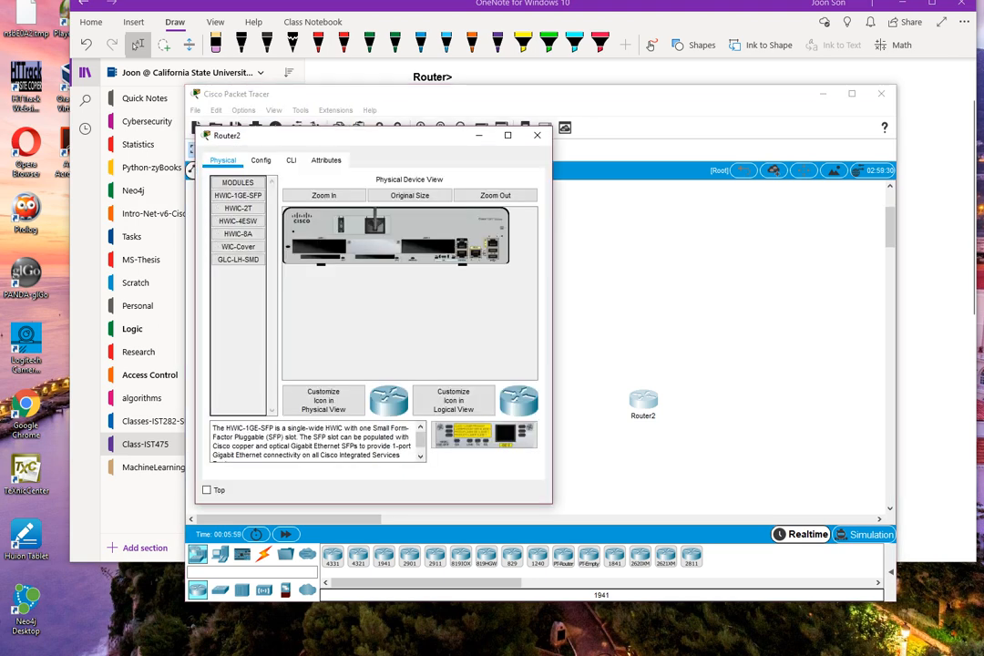
left_click(239, 208)
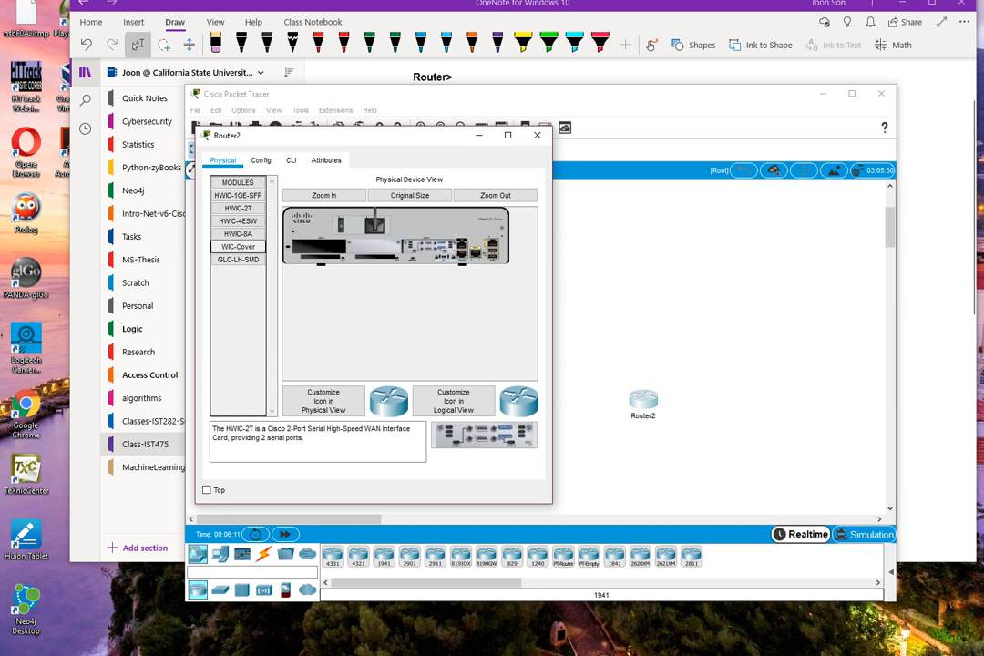
left_click(291, 160)
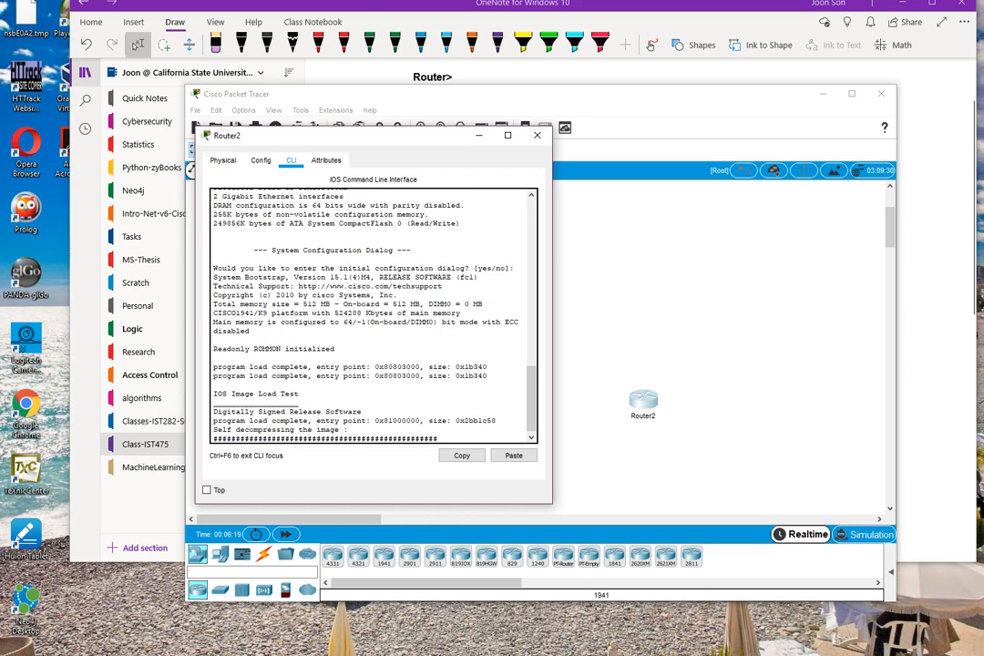
type("no")
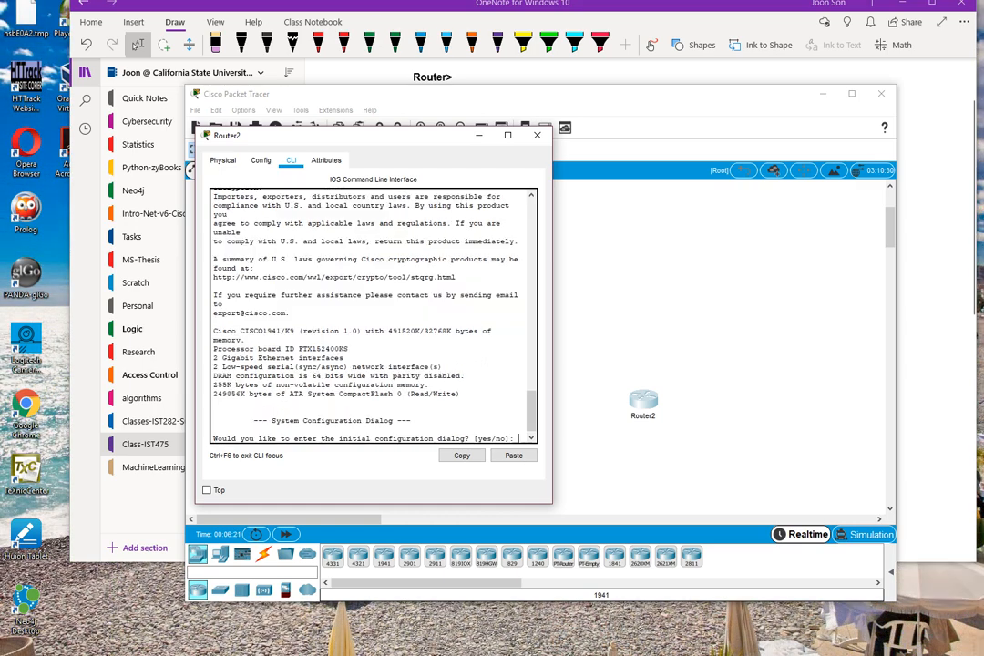
key("Return")
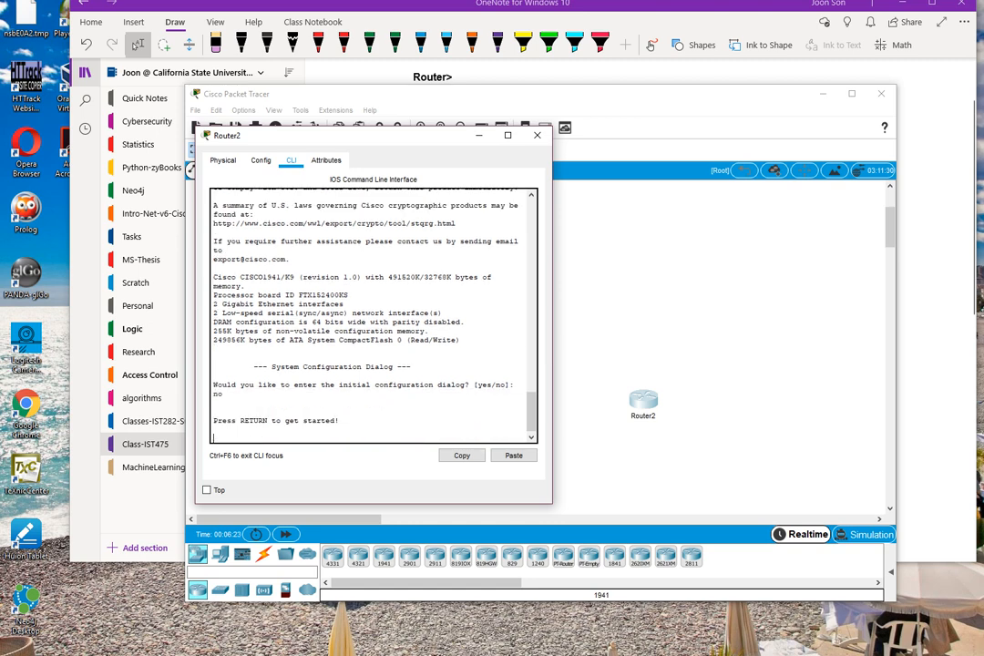
key("Return")
Enter privileged EXEC mode on Router2 with enable and run show ip int brief.
type("enable")
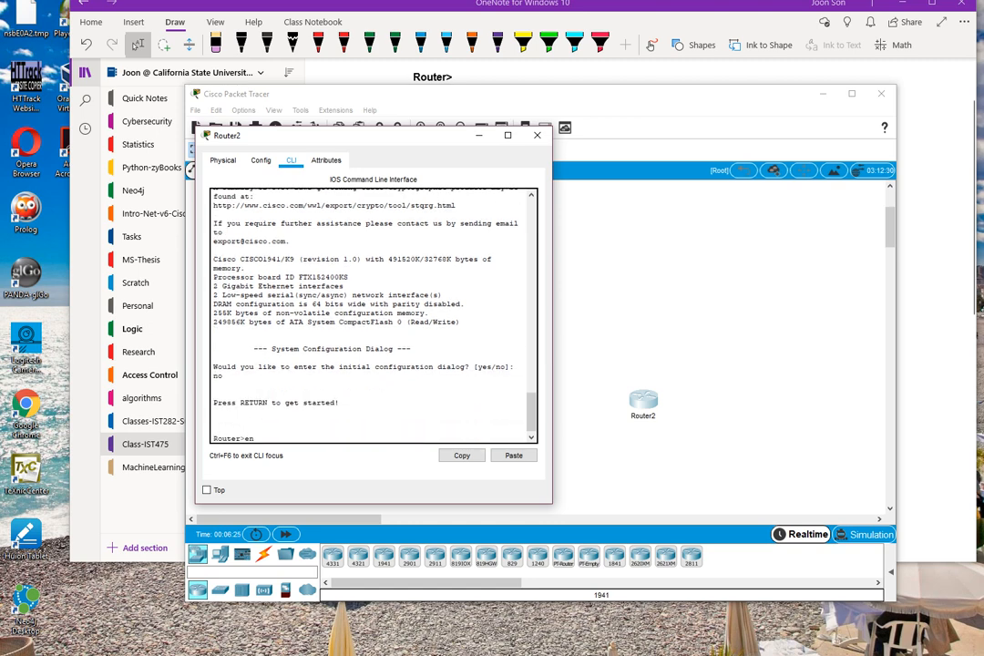
key("Return")
type("show ip ")
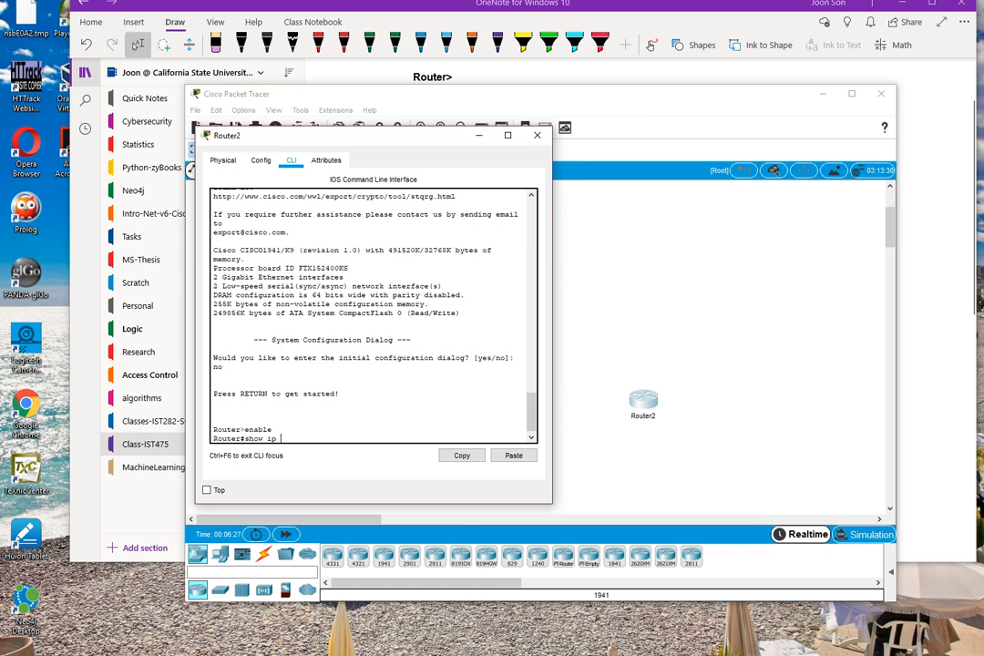
type("int brief")
key("Return")
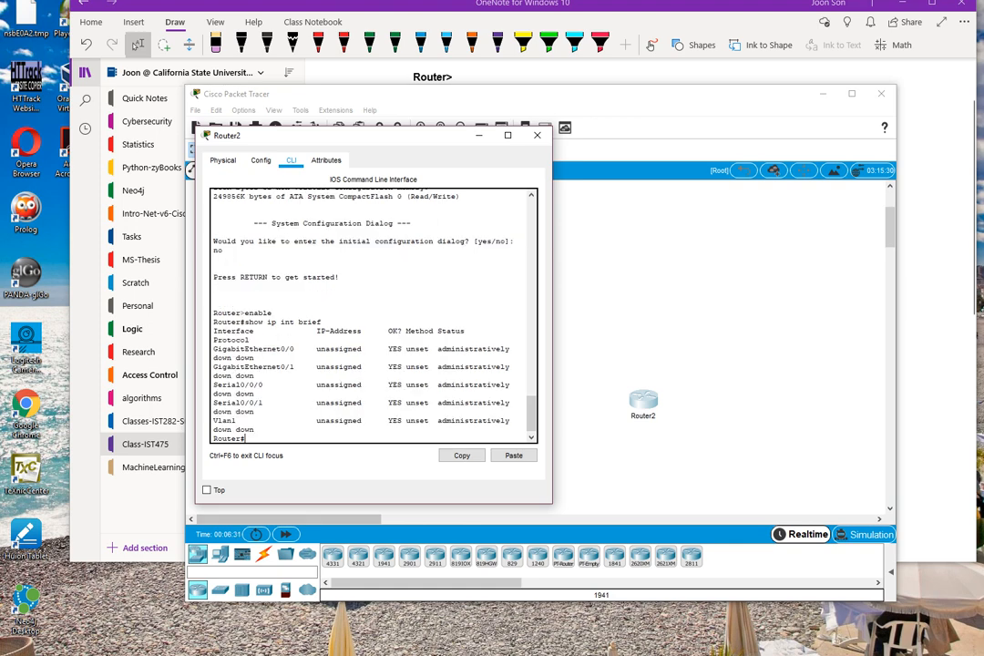
Widen Router2's window, check the Serial0/0/0 and Serial0/0/1 rows in the interface list, and close the window.
left_click_drag(552, 327, 651, 327)
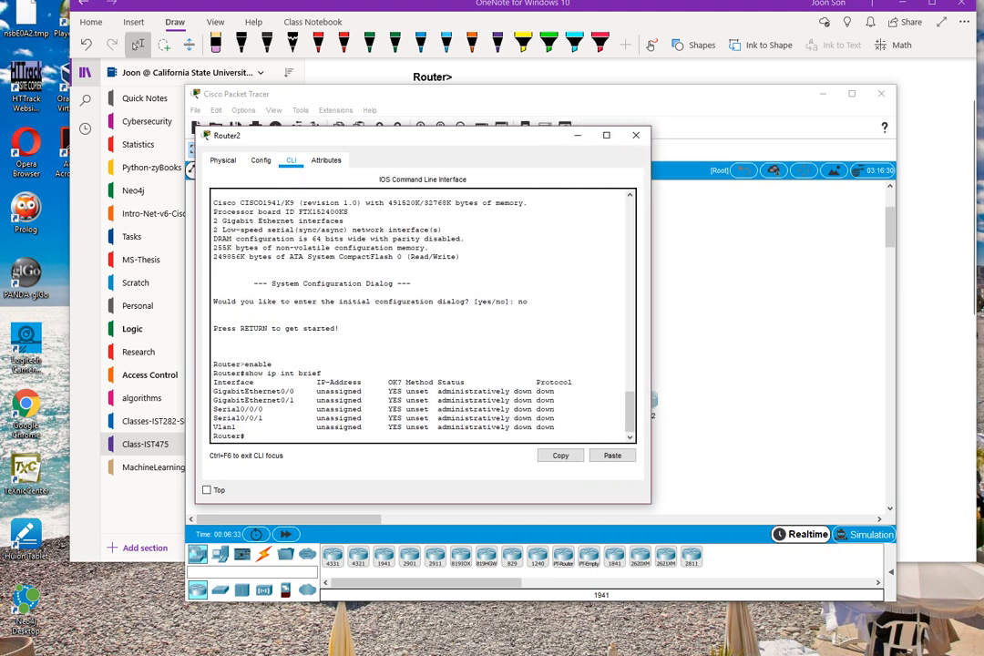
left_click_drag(214, 409, 560, 420)
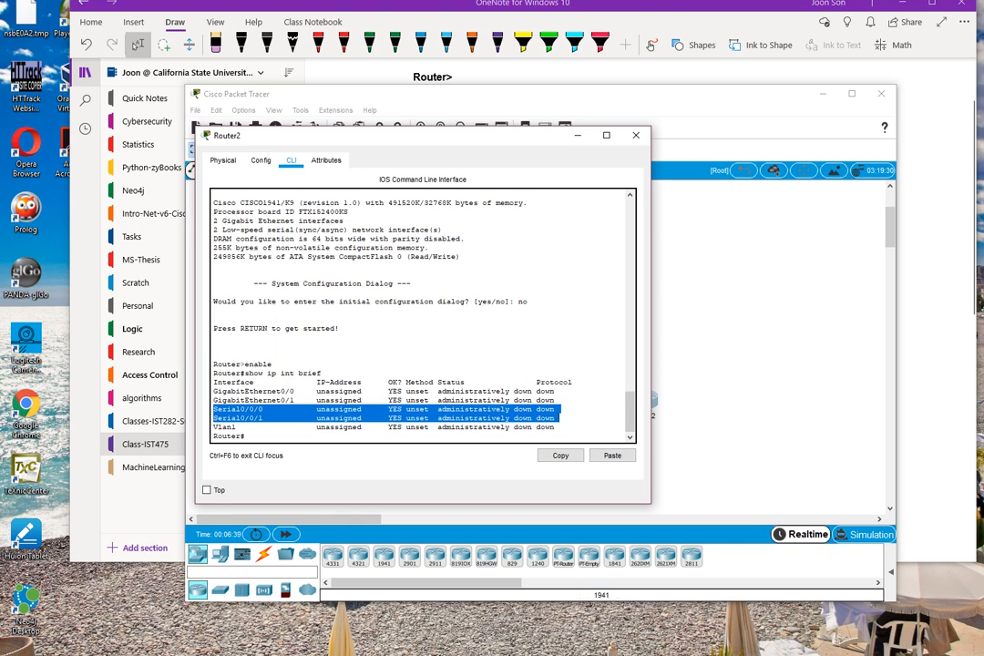
left_click(636, 136)
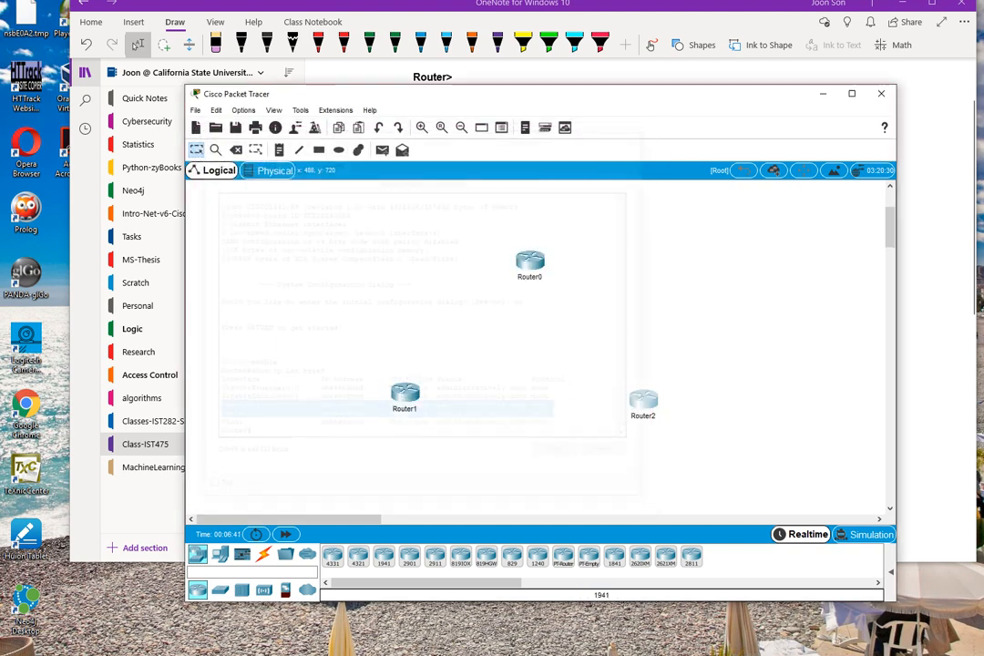
Move Router2 slightly upward in the workspace and consult the Introducing the Topology slide in PowerPoint for the router names.
left_click_drag(643, 399, 649, 383)
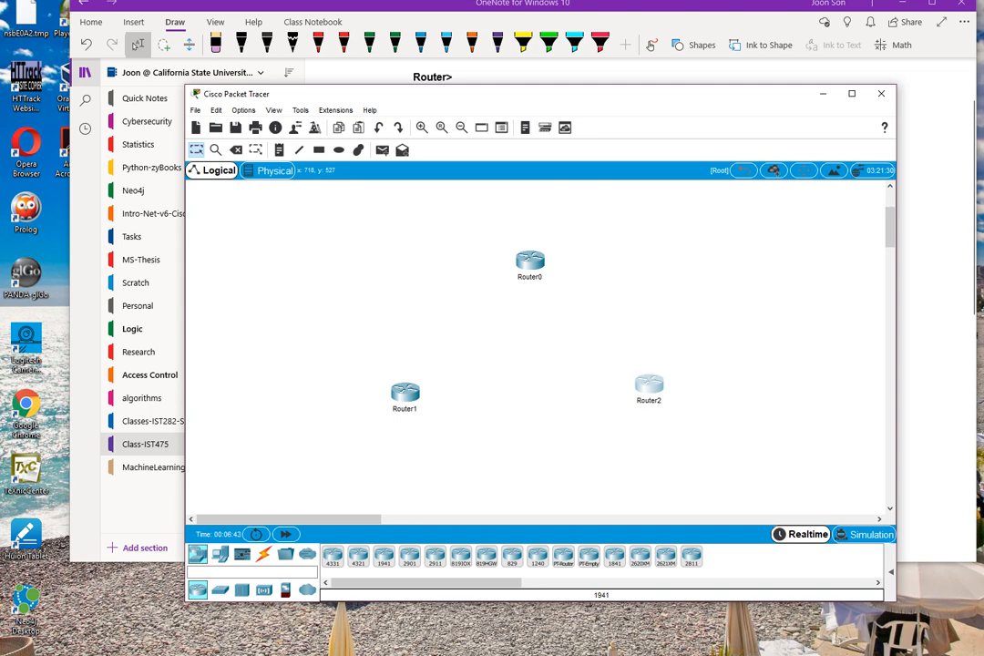
left_click_drag(983, 98, 866, 22)
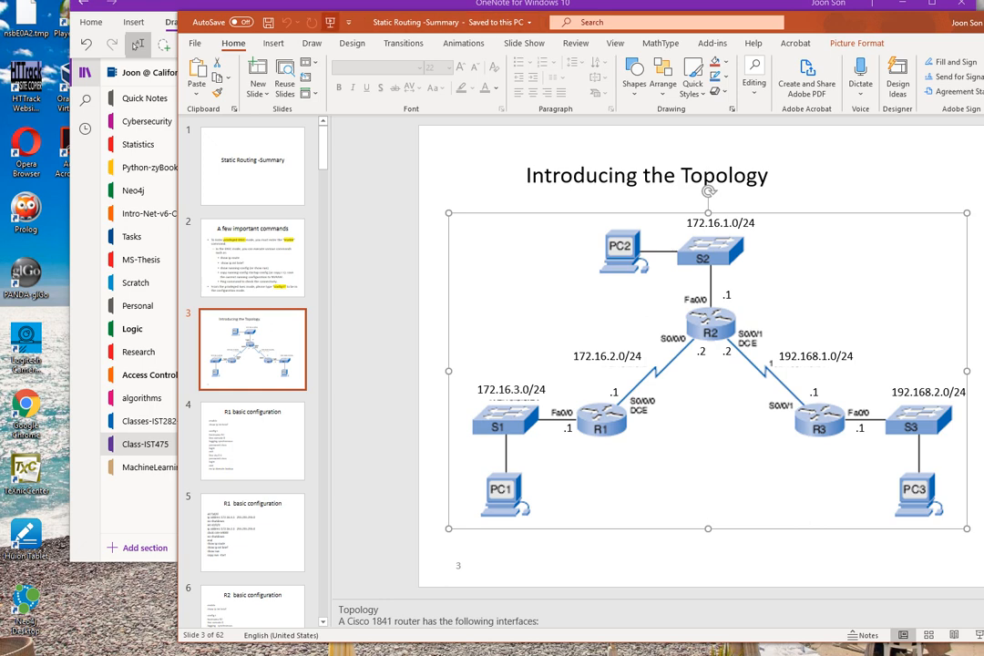
left_click_drag(374, 18, 983, 85)
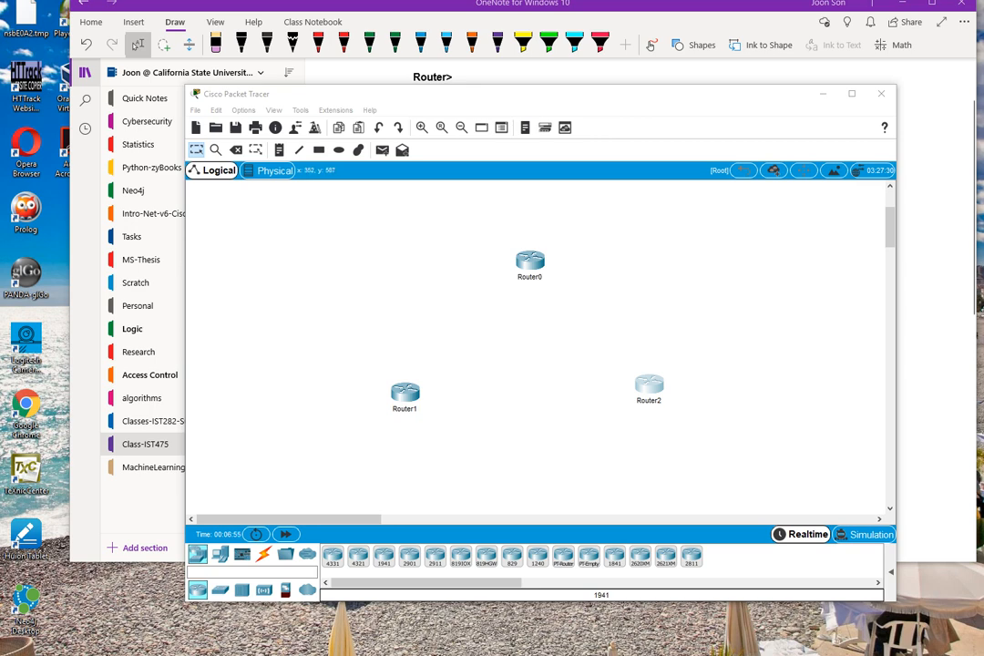
Rename Router1 as R1.
left_click(400, 409)
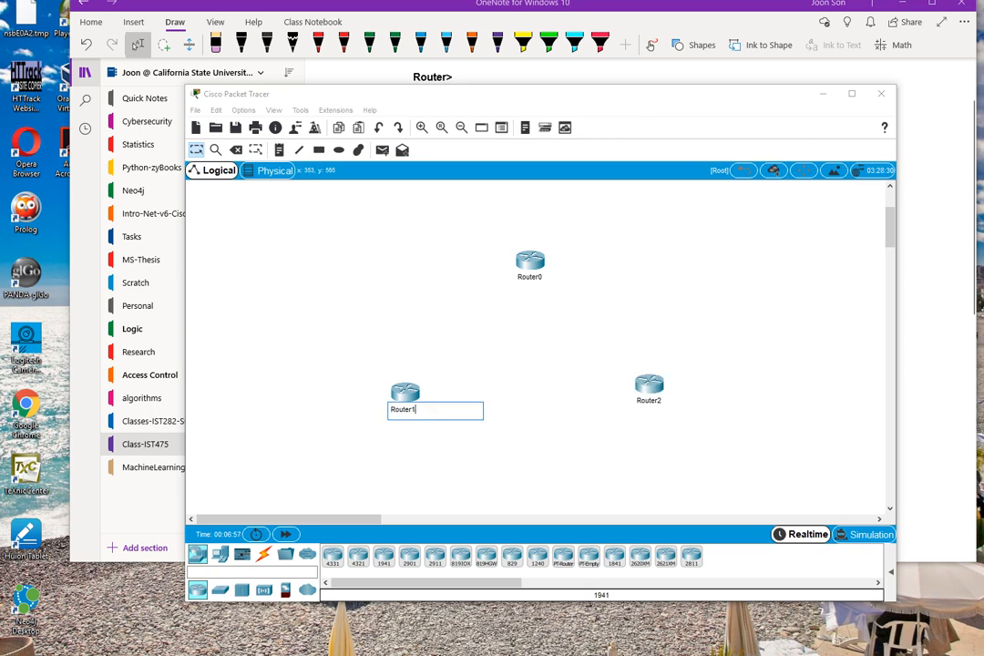
key("BackSpace")
key("BackSpace")
key("BackSpace")
key("BackSpace")
key("BackSpace")
key("BackSpace")
type("1")
key("Return")
Rename Router0, the uppermost router in the topology, as R2.
double_click(530, 277)
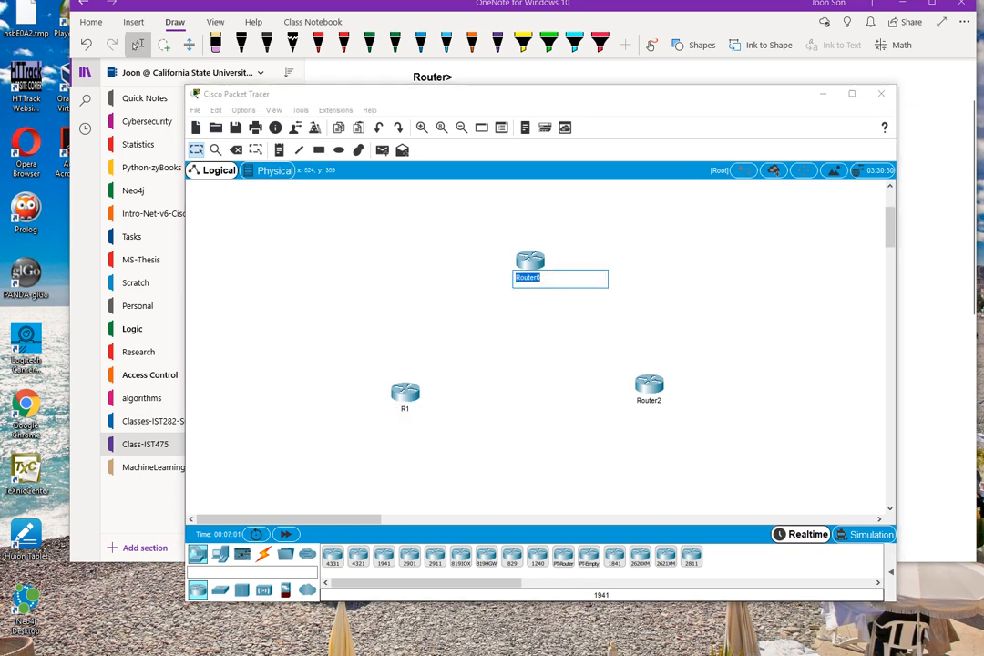
key("BackSpace")
type("R2")
key("Return")
Rename Router2 as R3.
double_click(648, 400)
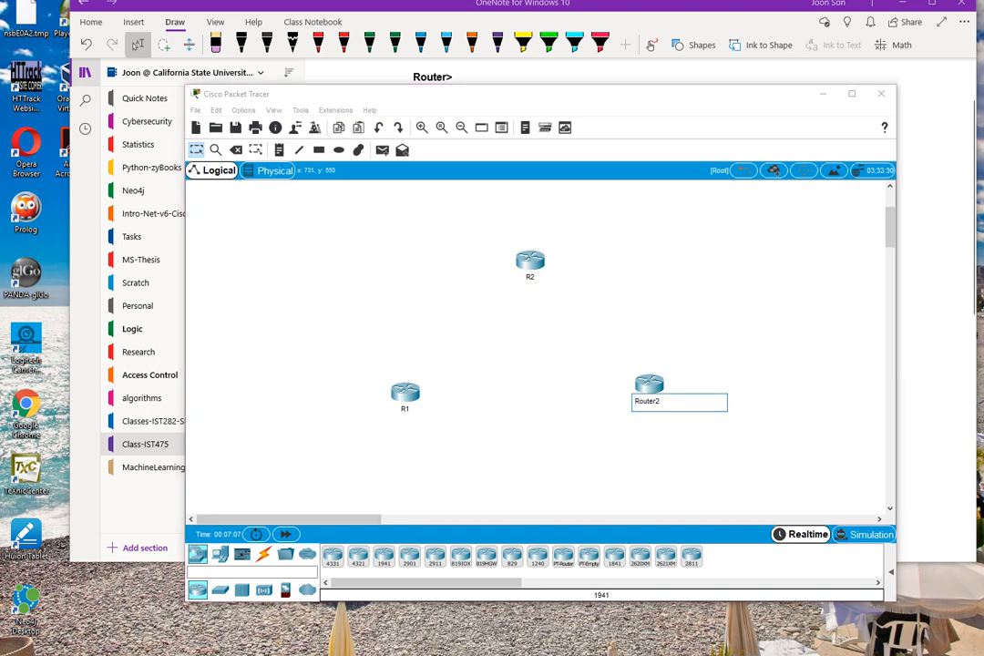
key("BackSpace")
key("BackSpace")
key("BackSpace")
key("BackSpace")
key("BackSpace")
key("BackSpace")
type("2")
key("BackSpace")
type("3")
key("Return")
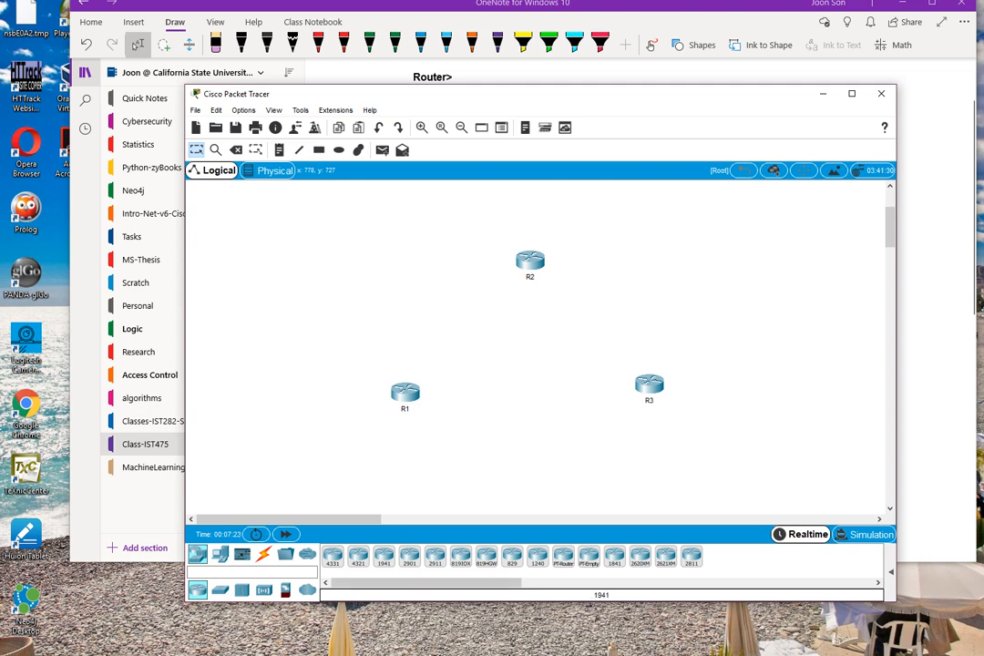
Place a 2960 switch to the left of R1 in the topology.
left_click(220, 589)
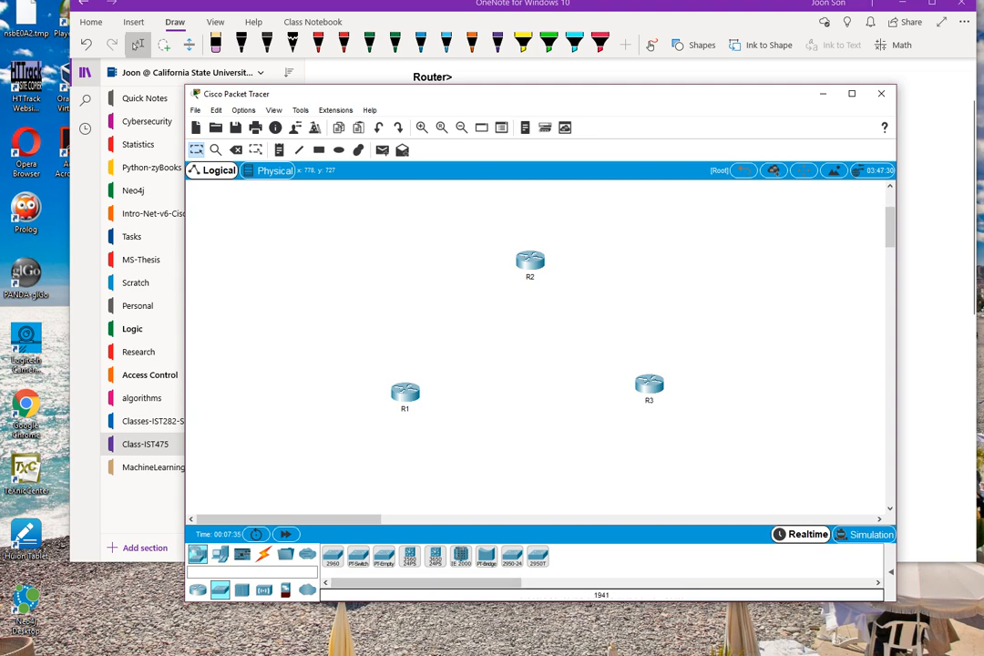
left_click_drag(333, 555, 329, 408)
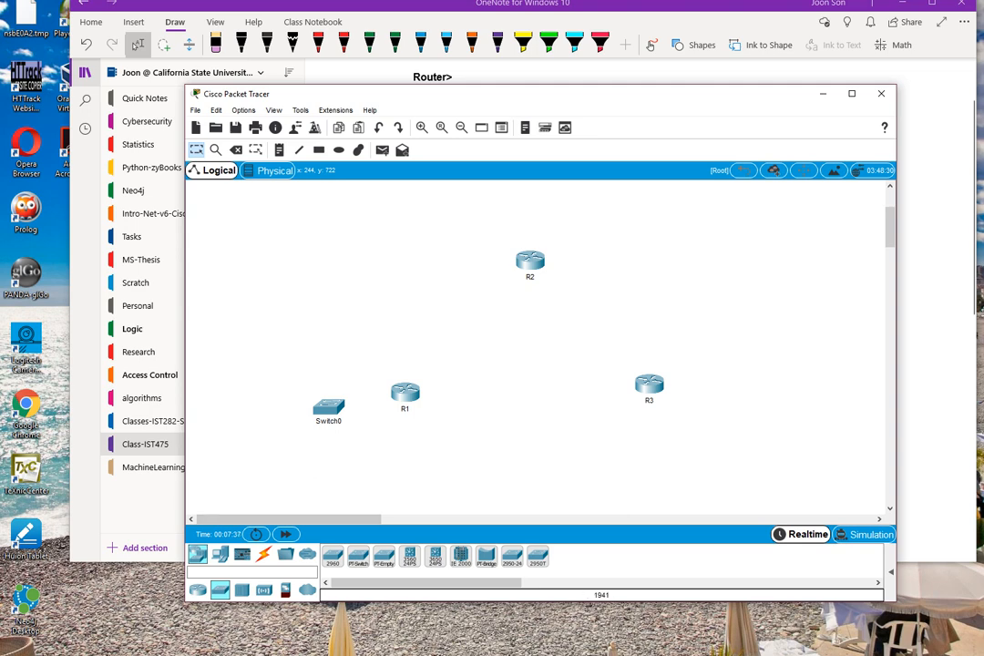
Place a 2960 switch to the right of R2 and another to the right of R3, and align R3 with its switch.
left_click_drag(332, 555, 600, 263)
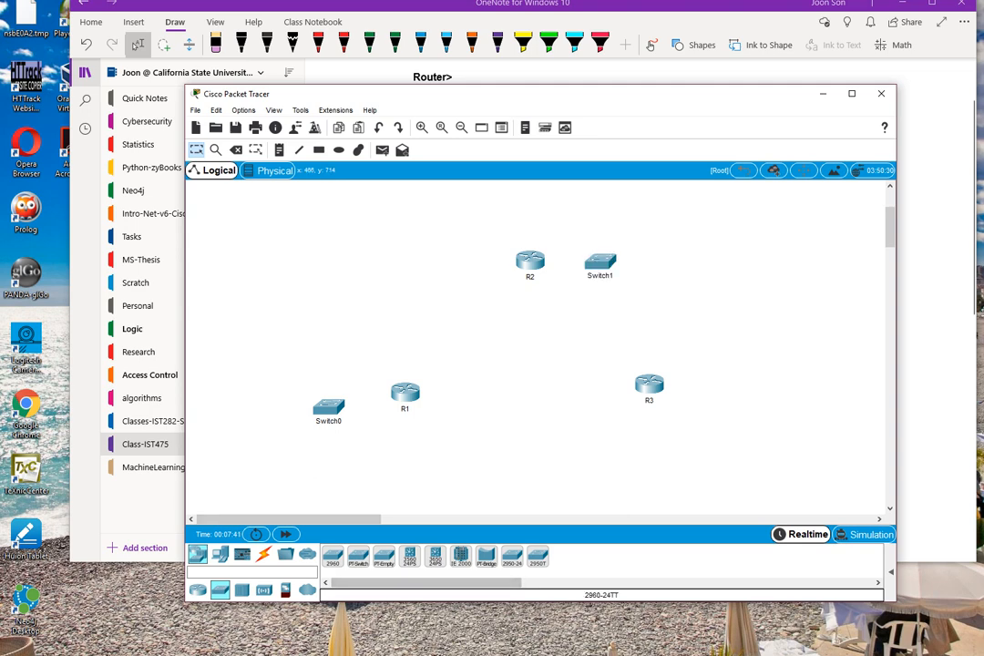
left_click_drag(333, 555, 750, 397)
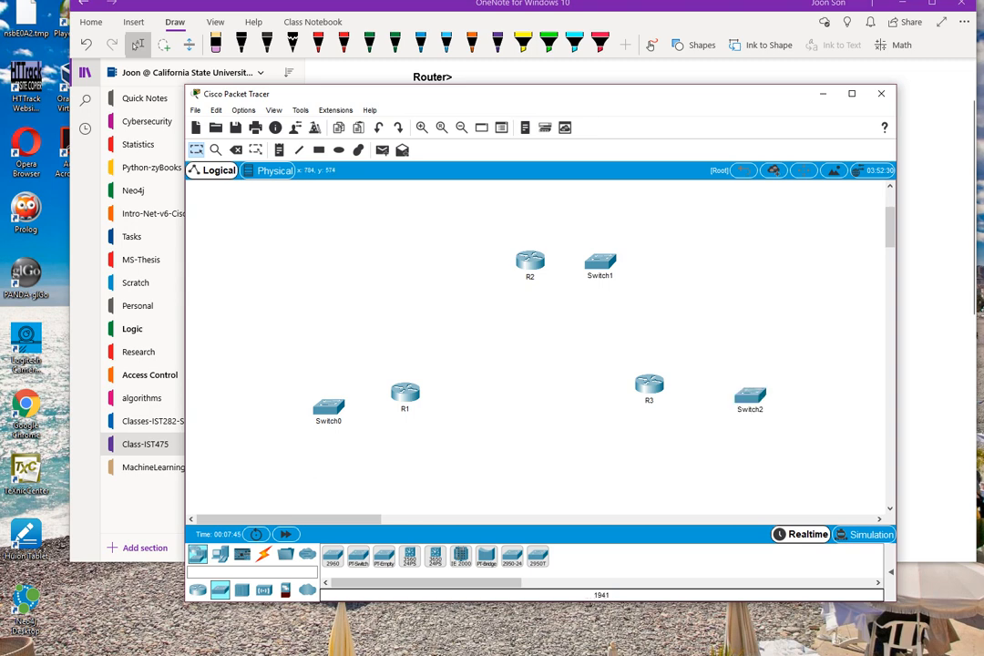
left_click_drag(649, 389, 650, 398)
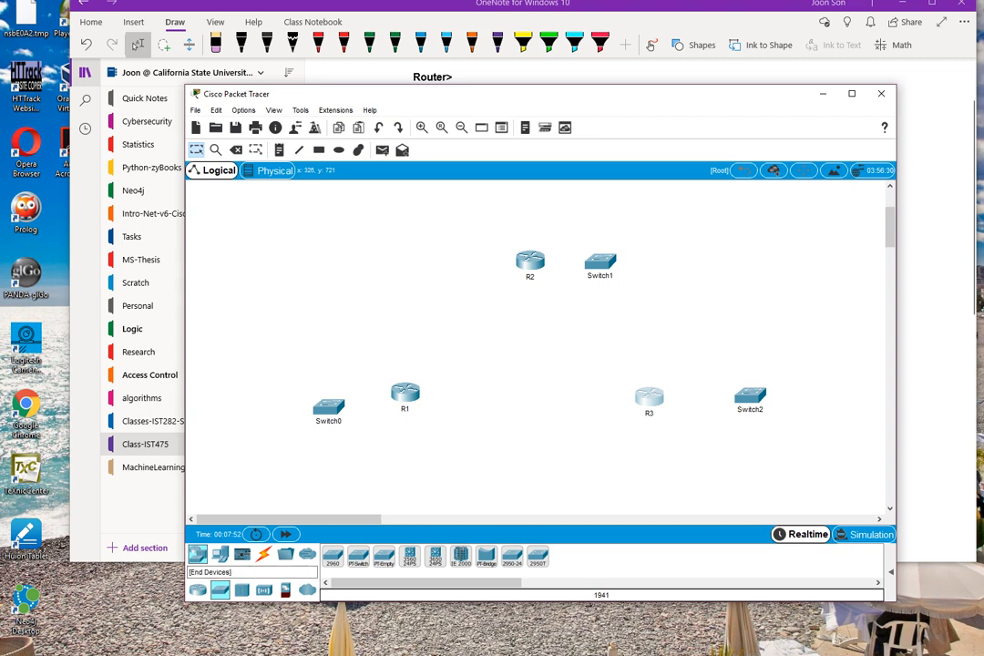
Place a PC beside each of the three switches, on the side away from the router, and line up R1 and PC0 with Switch0.
left_click(220, 555)
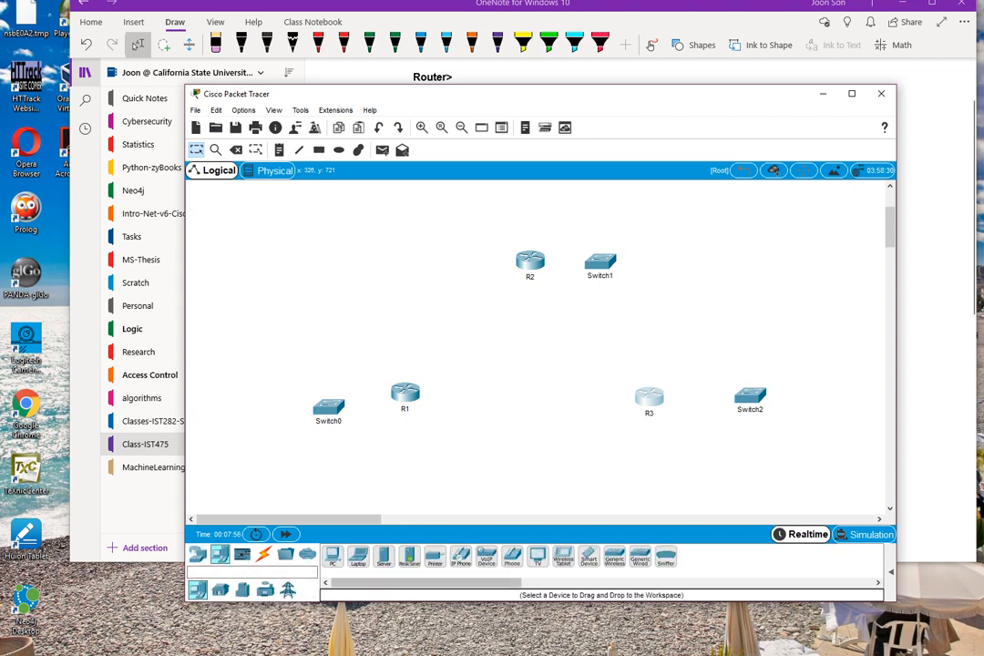
left_click_drag(332, 555, 263, 415)
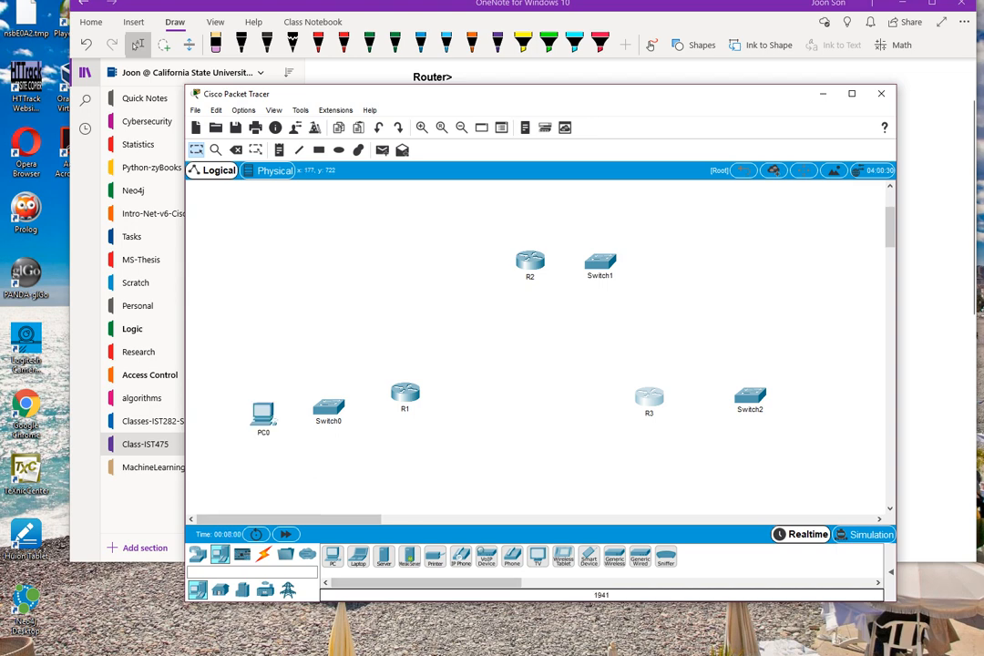
left_click_drag(333, 554, 688, 258)
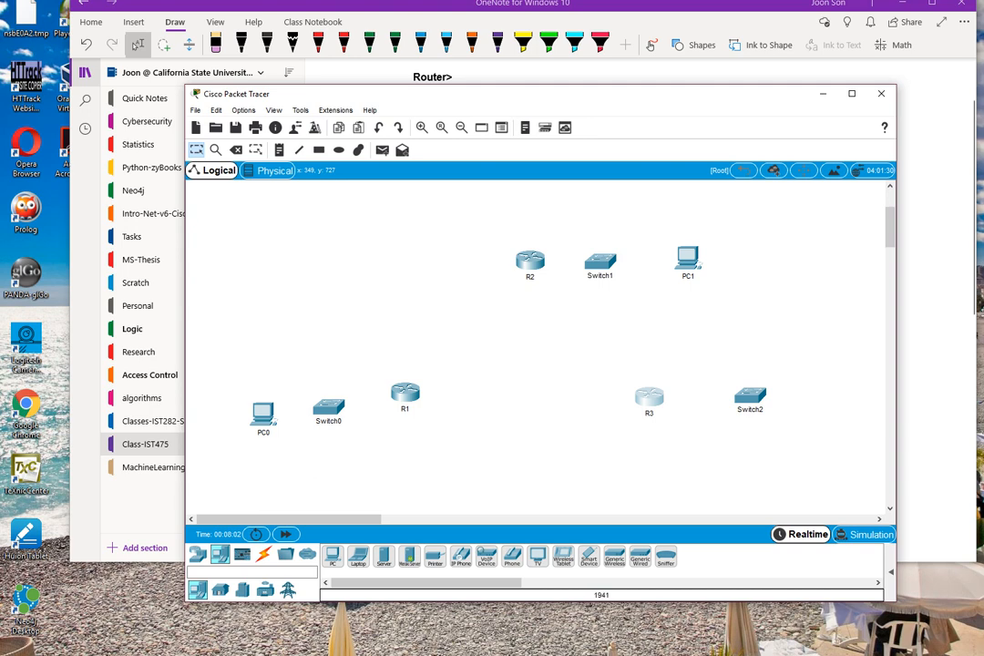
left_click_drag(333, 555, 827, 400)
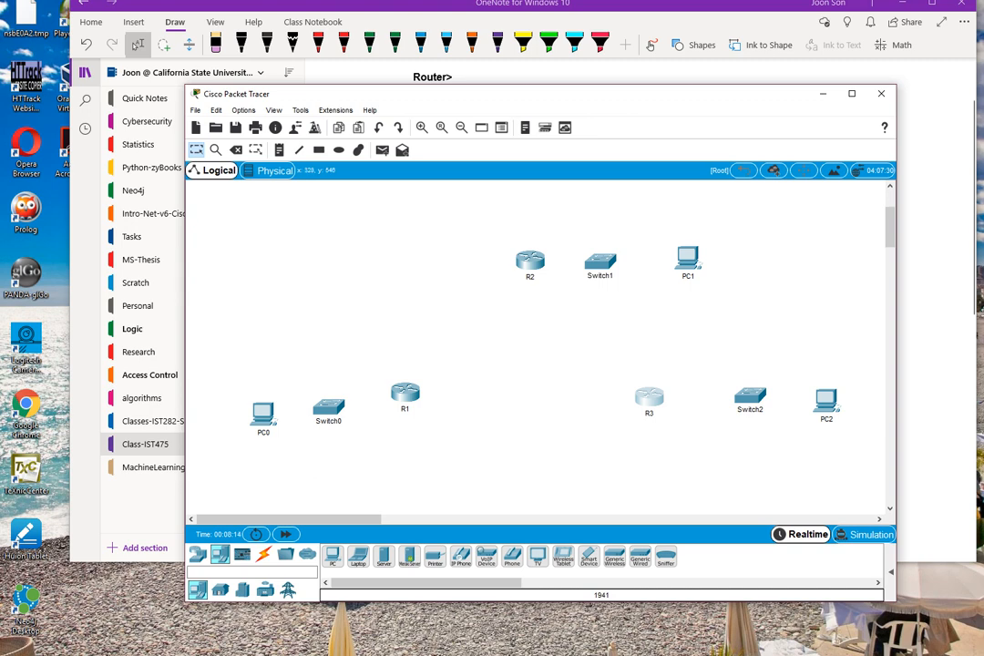
left_click_drag(405, 393, 406, 405)
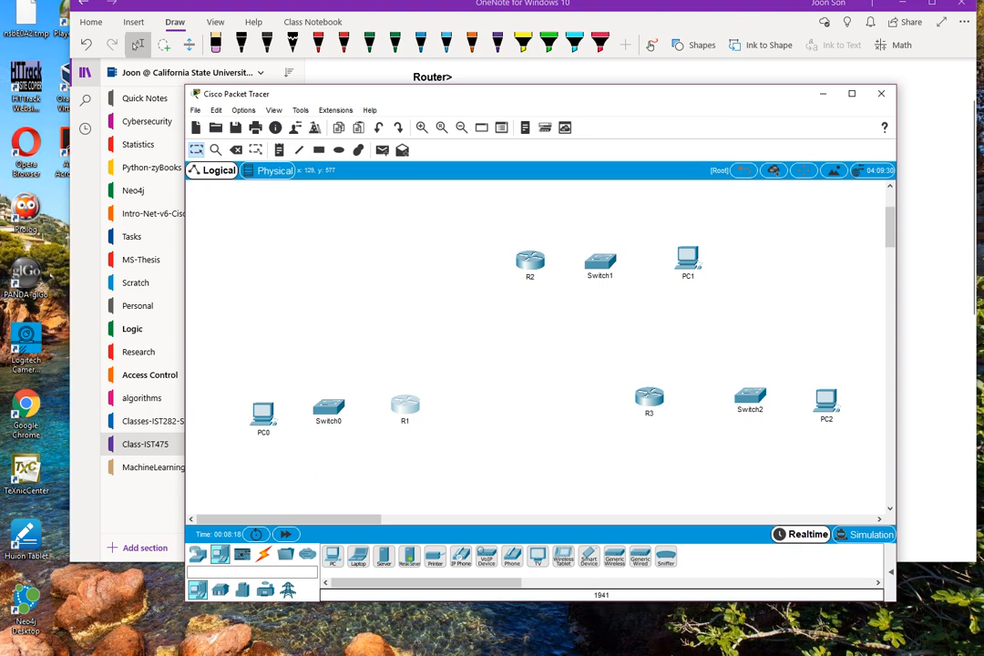
left_click_drag(262, 413, 263, 401)
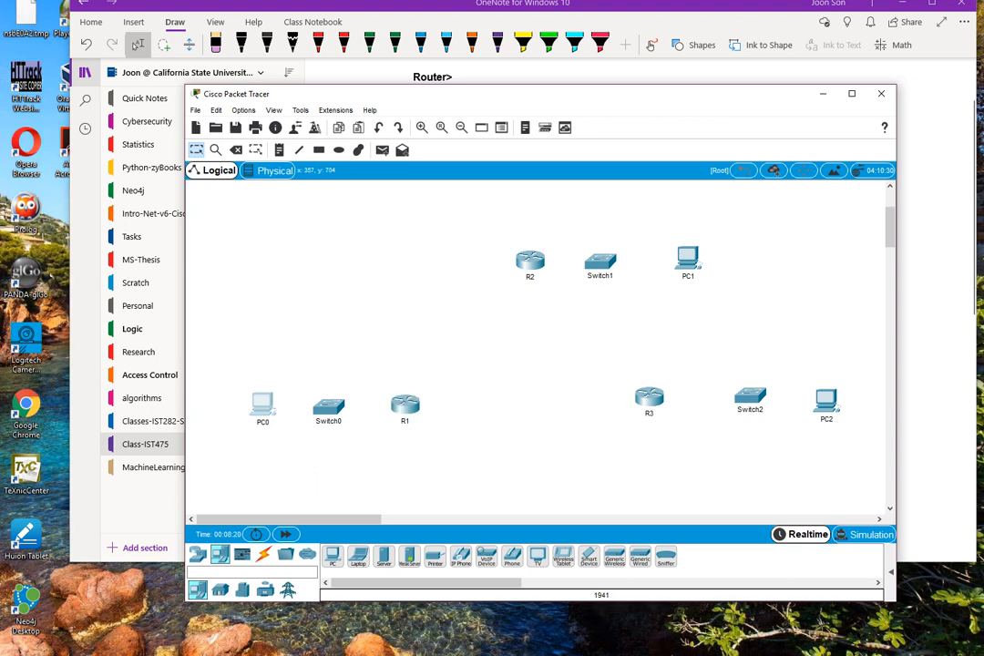
Connect R1's GigabitEthernet0/0 to Switch0's GigabitEthernet0/1 with a copper straight-through cable, and move R1 slightly away from the switch.
left_click(264, 555)
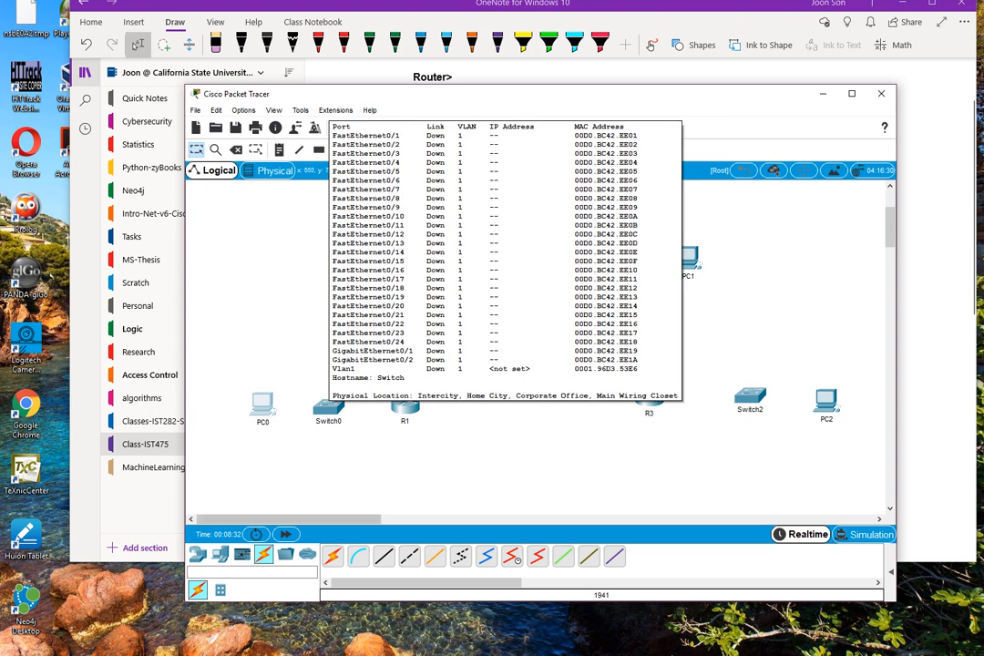
mouse_move(328, 408)
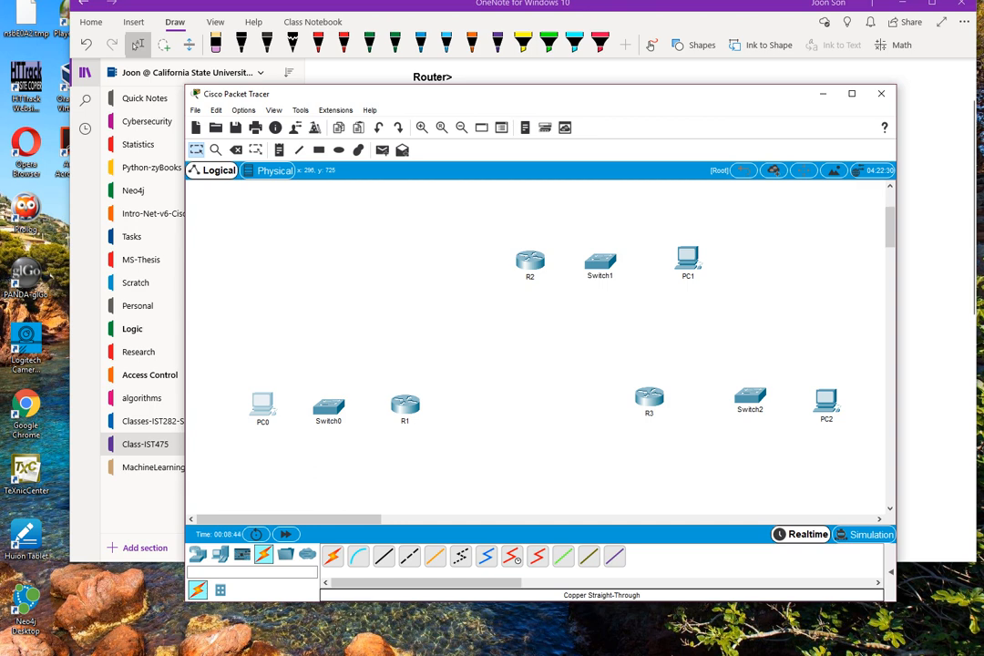
left_click(383, 556)
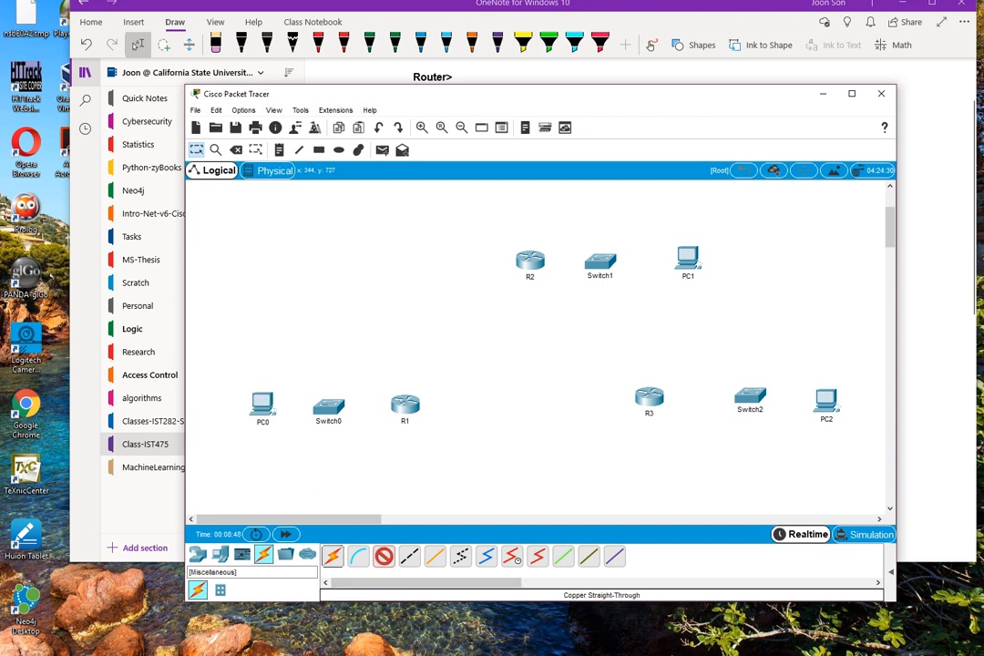
left_click(333, 556)
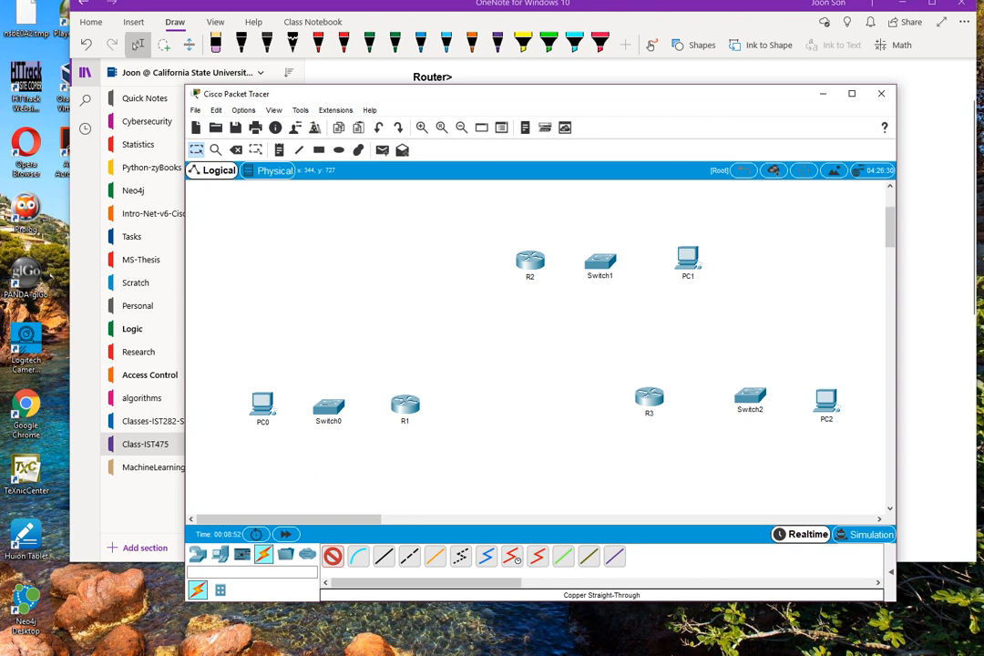
left_click(384, 556)
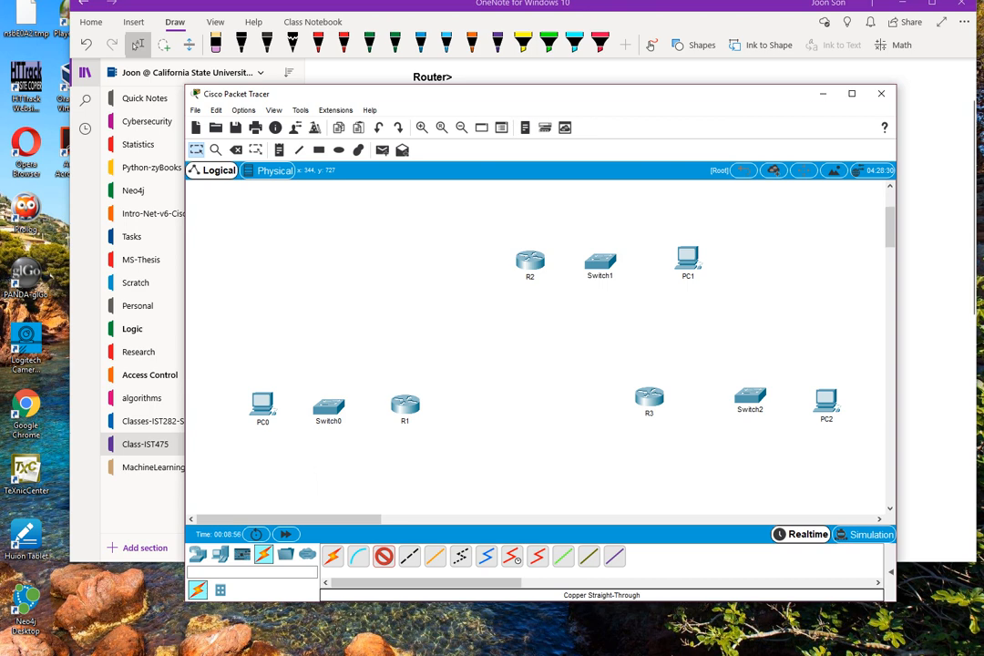
left_click(405, 406)
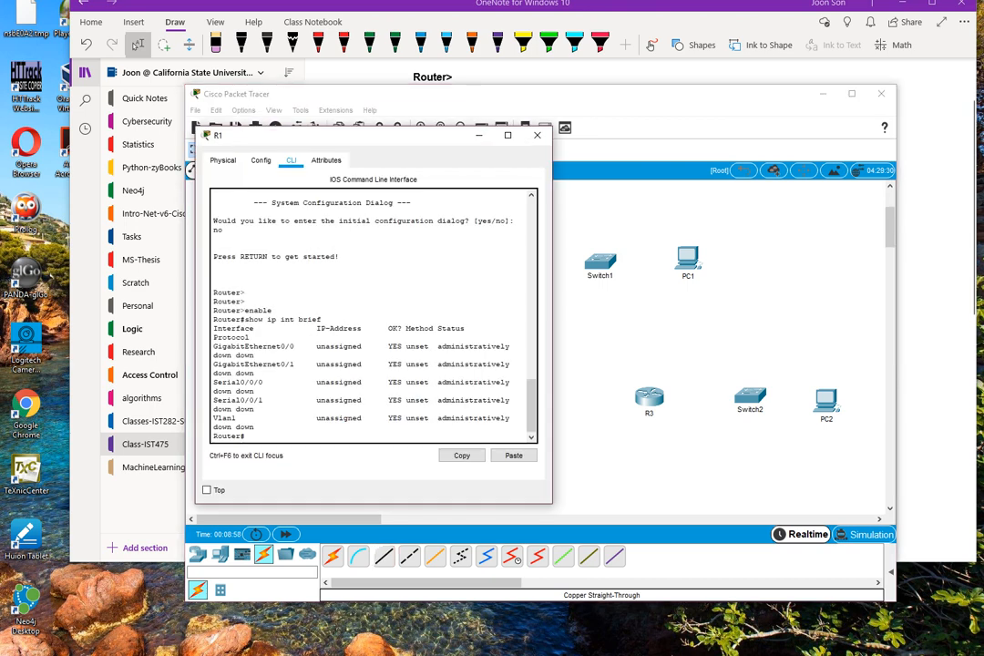
left_click(538, 135)
left_click(384, 556)
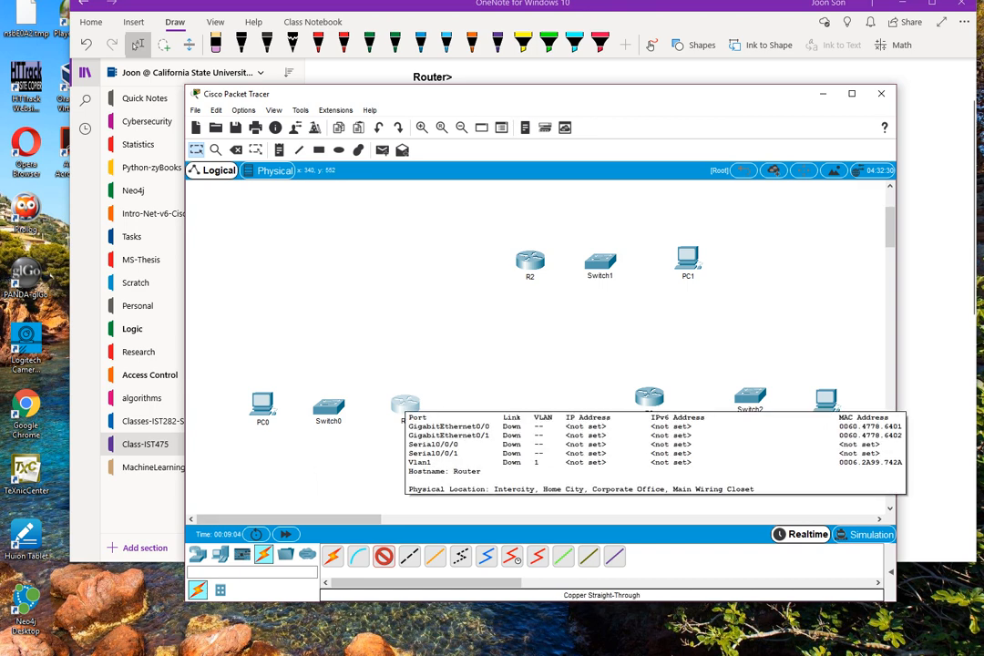
left_click(404, 404)
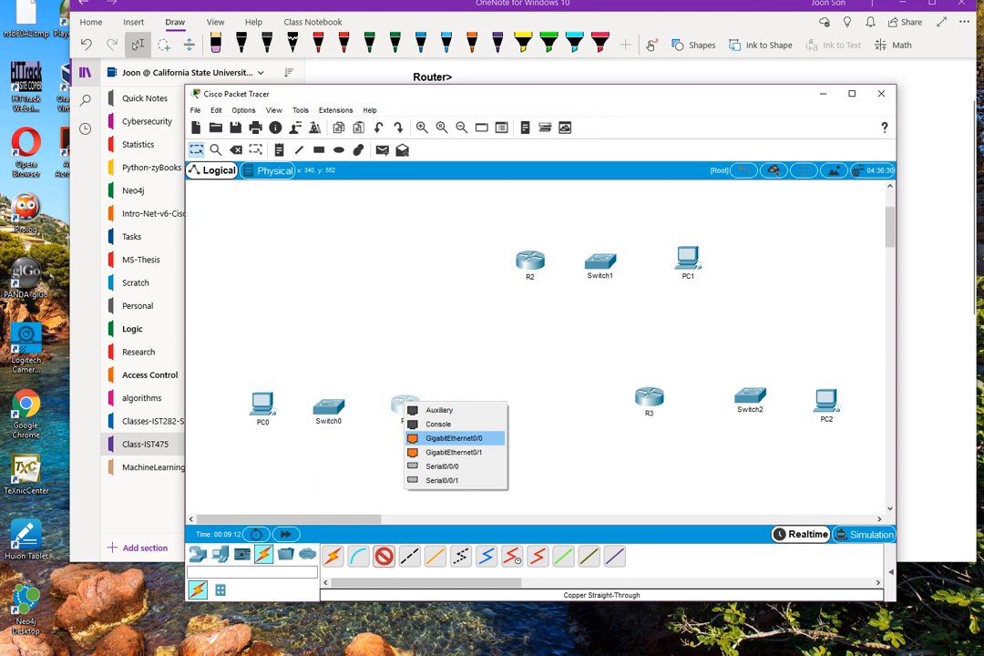
left_click(453, 438)
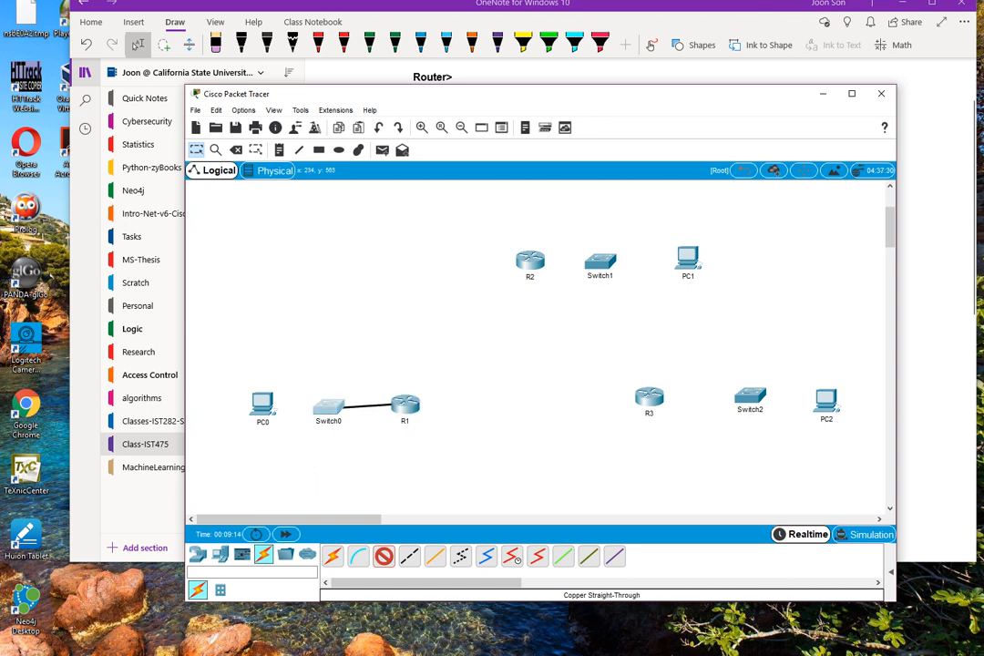
left_click(333, 407)
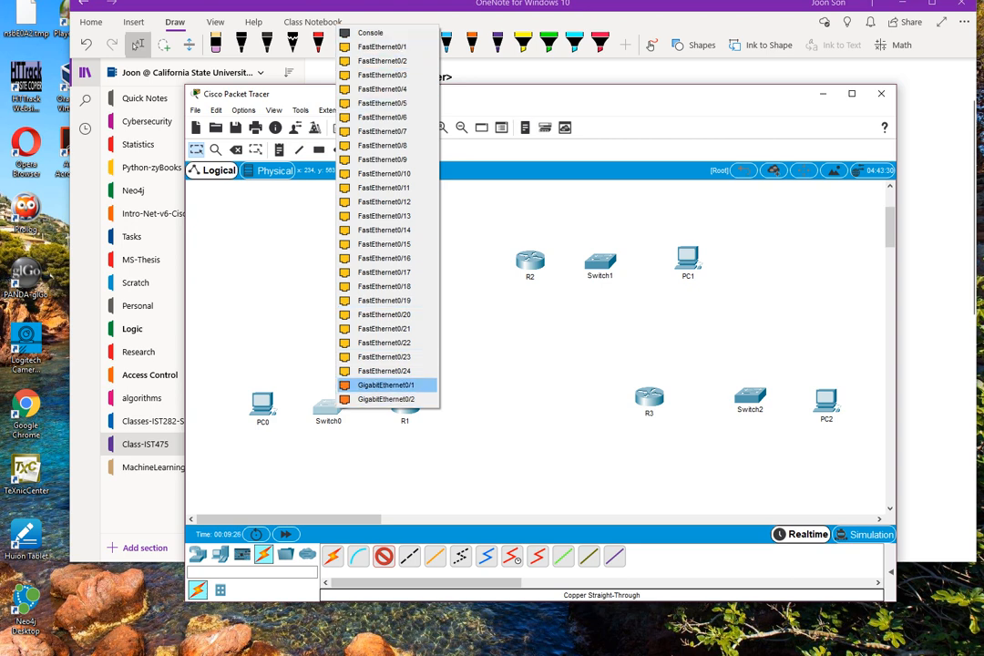
left_click(385, 385)
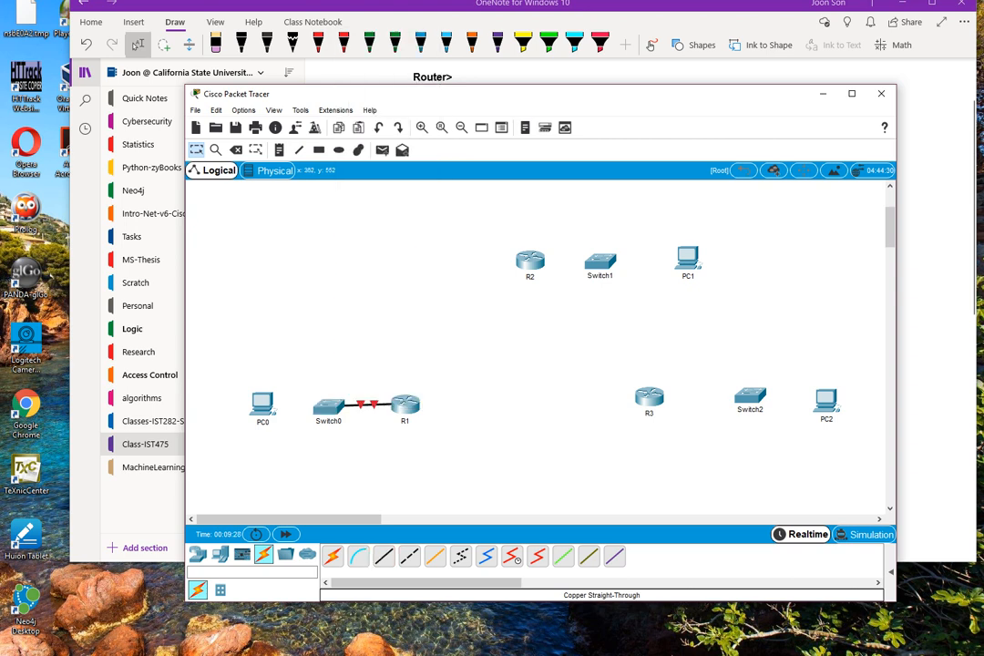
left_click_drag(402, 407, 414, 409)
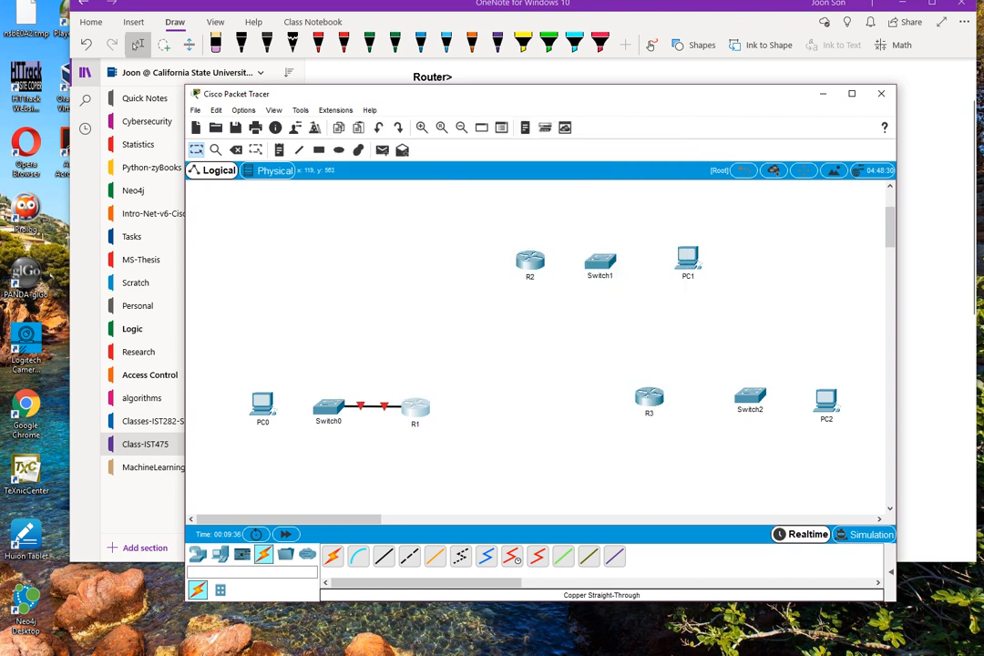
Connect PC0's FastEthernet0 to Switch0's FastEthernet0/1 with a copper straight-through cable.
mouse_move(261, 402)
left_click(328, 406)
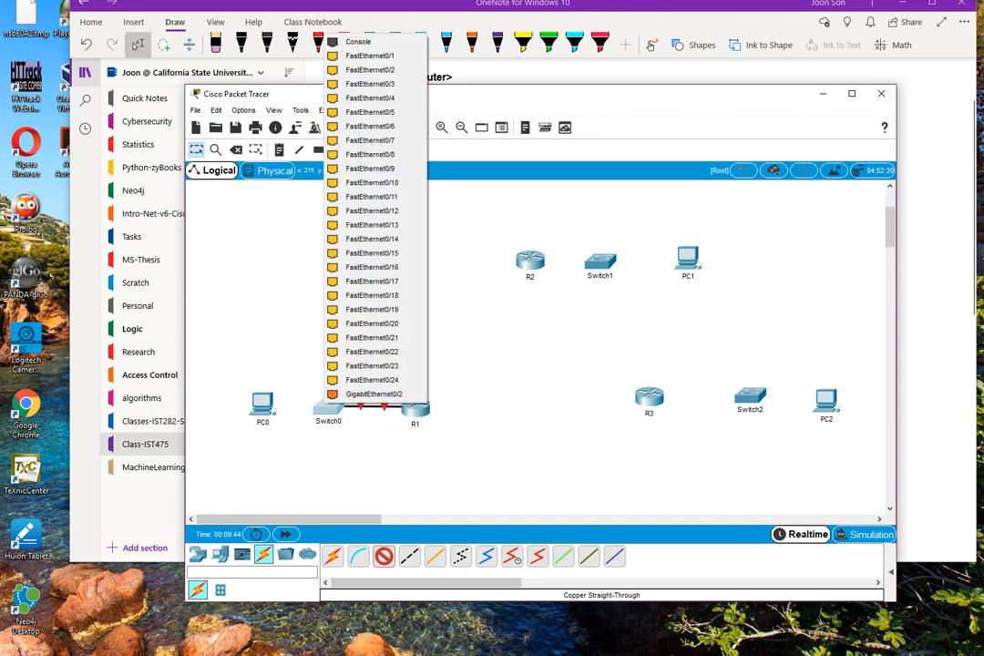
left_click(258, 404)
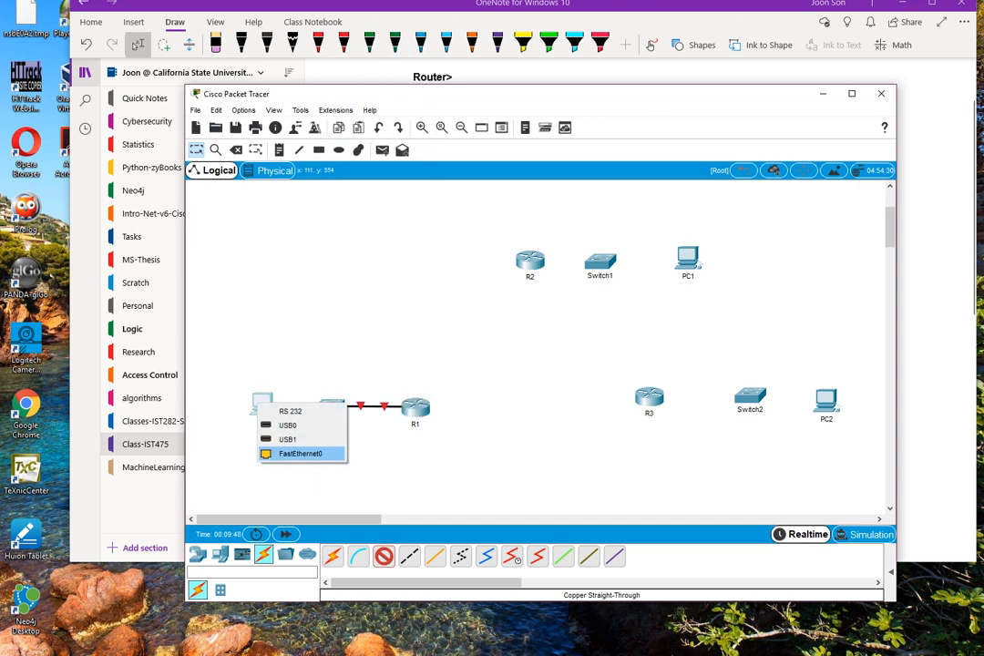
left_click(300, 453)
left_click(328, 406)
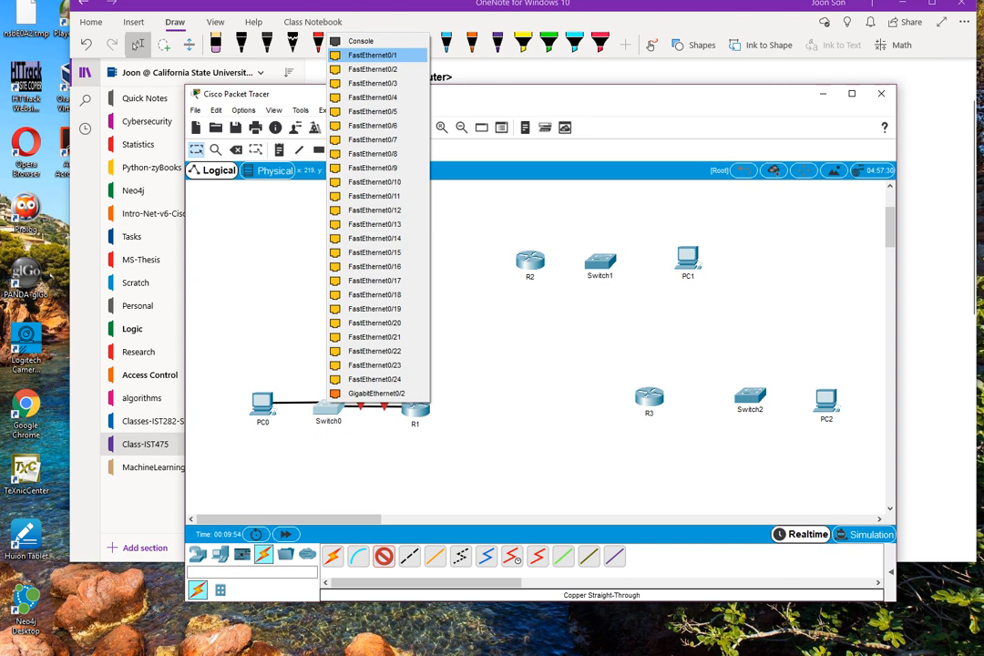
left_click(372, 55)
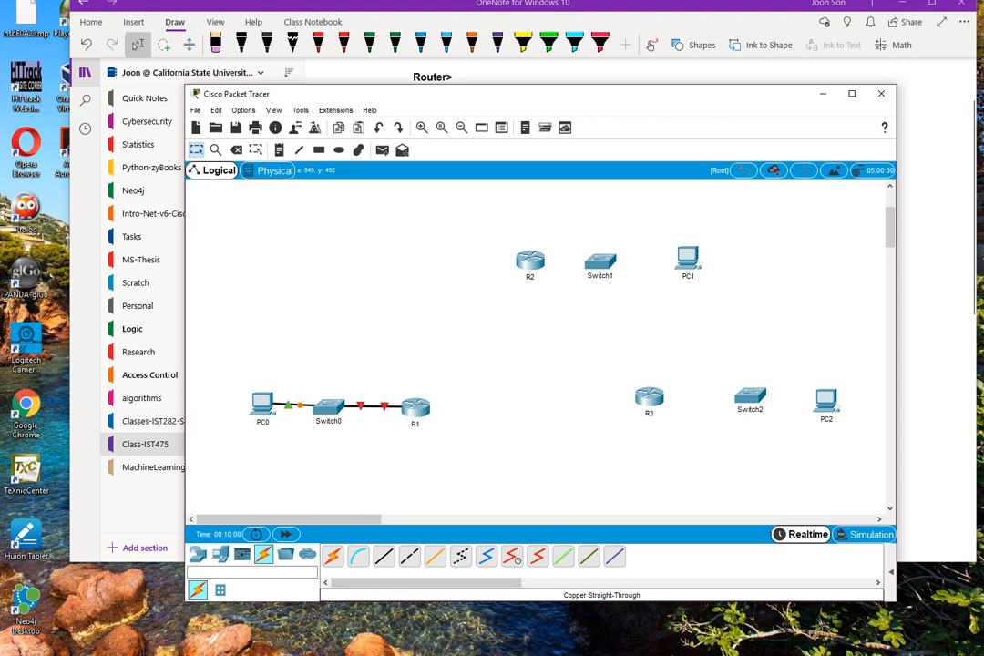
Connect R2's GigabitEthernet0/0 to Switch1's GigabitEthernet0/1 with a copper straight-through cable.
left_click(383, 556)
left_click(532, 260)
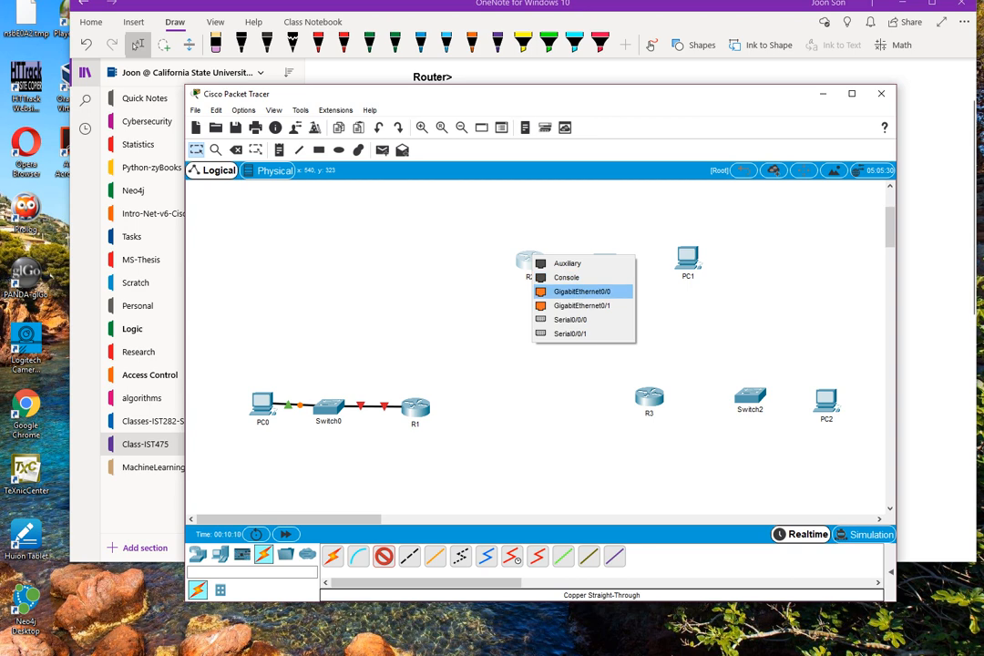
left_click(583, 292)
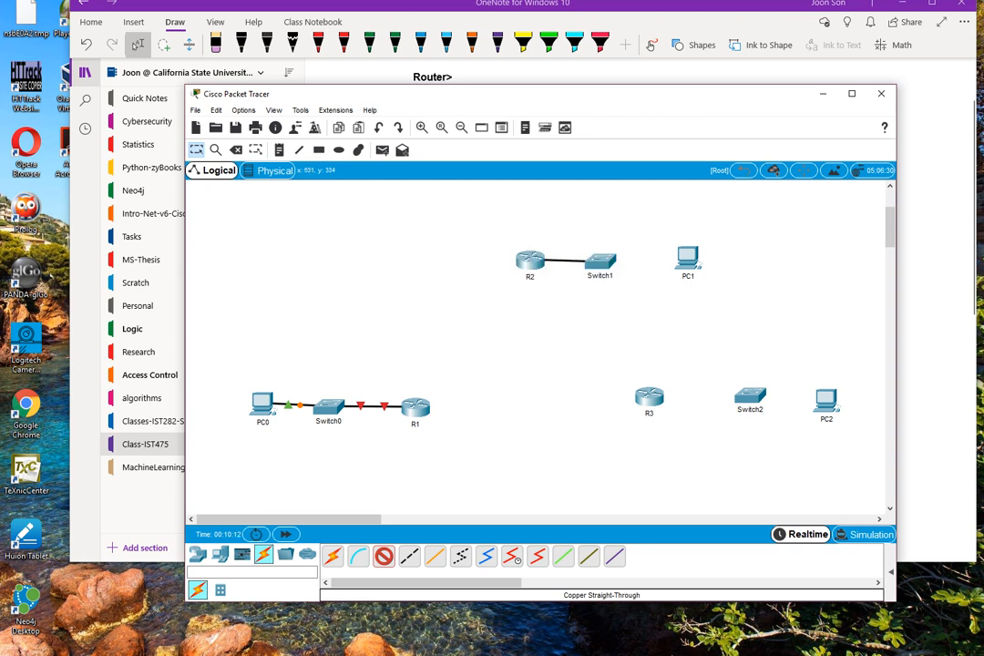
left_click(600, 262)
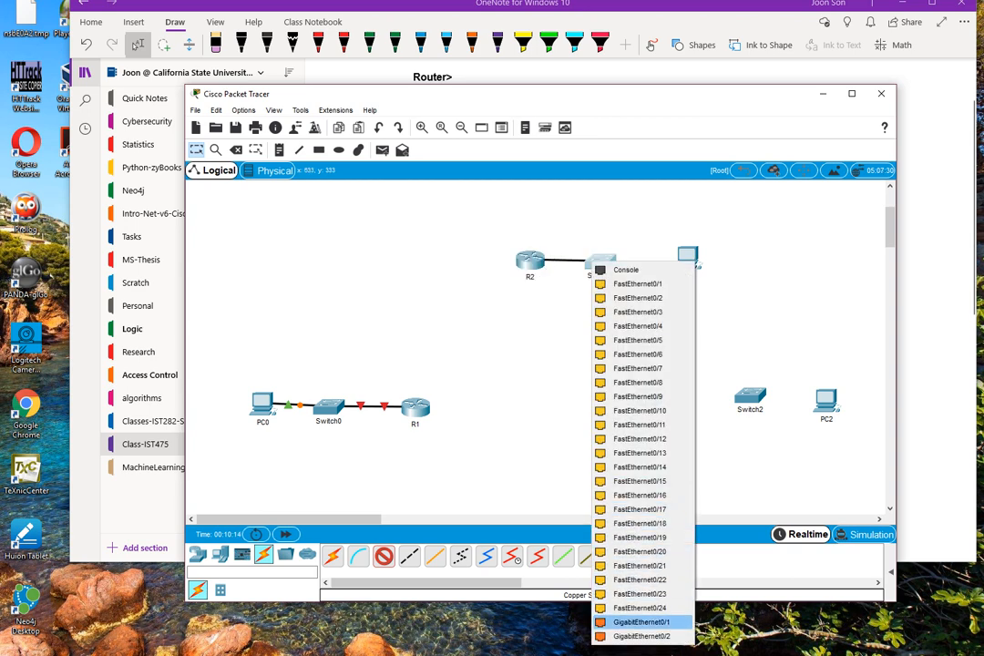
left_click(641, 621)
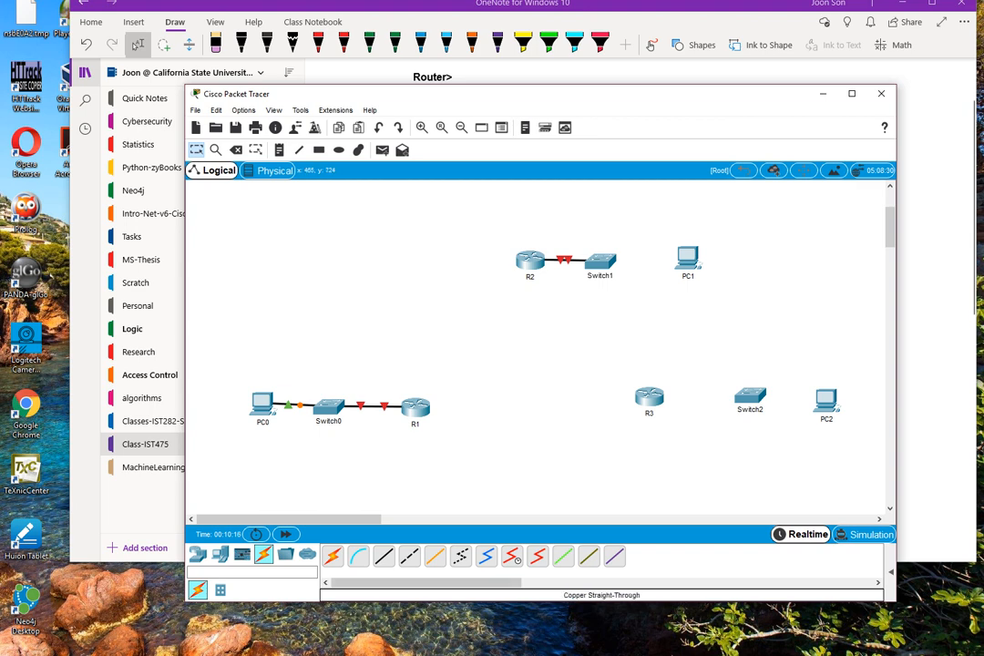
Connect Switch1 to PC1's FastEthernet0 with a copper straight-through cable.
left_click(383, 556)
left_click(600, 262)
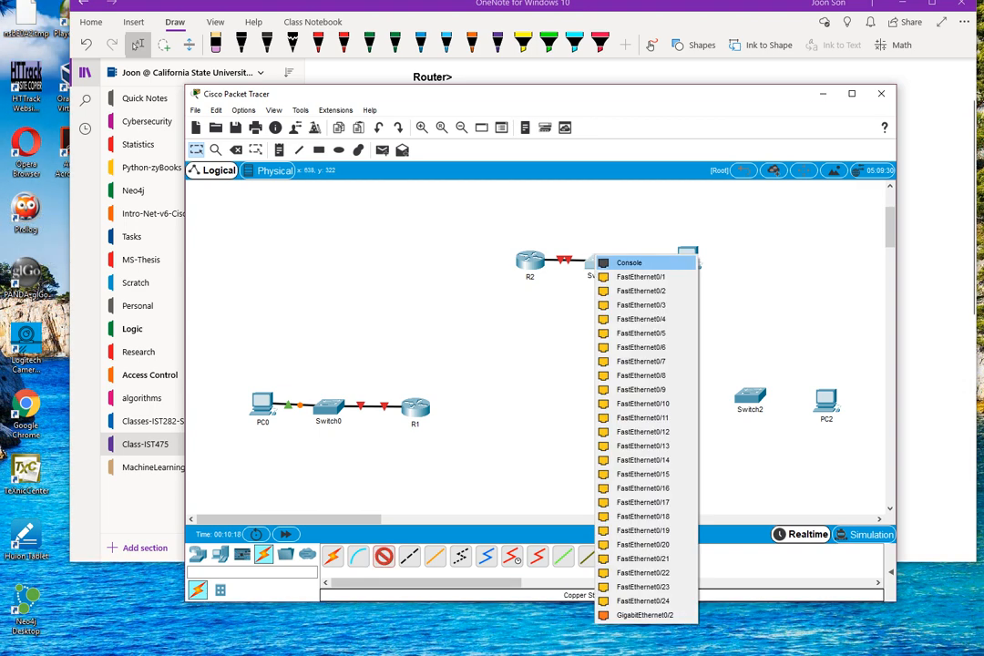
left_click(629, 262)
left_click(689, 260)
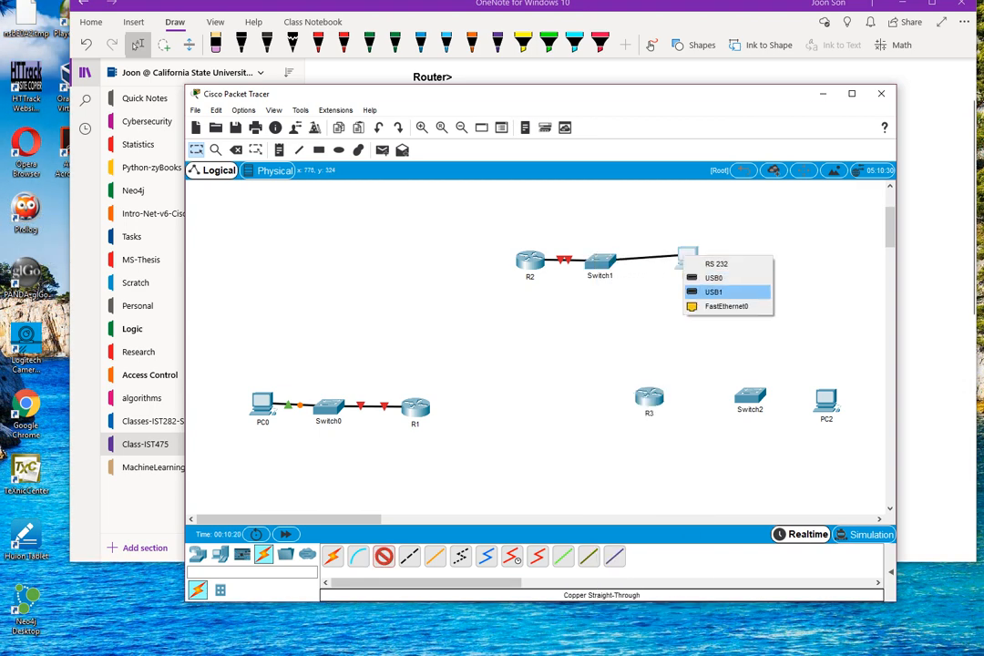
left_click(727, 306)
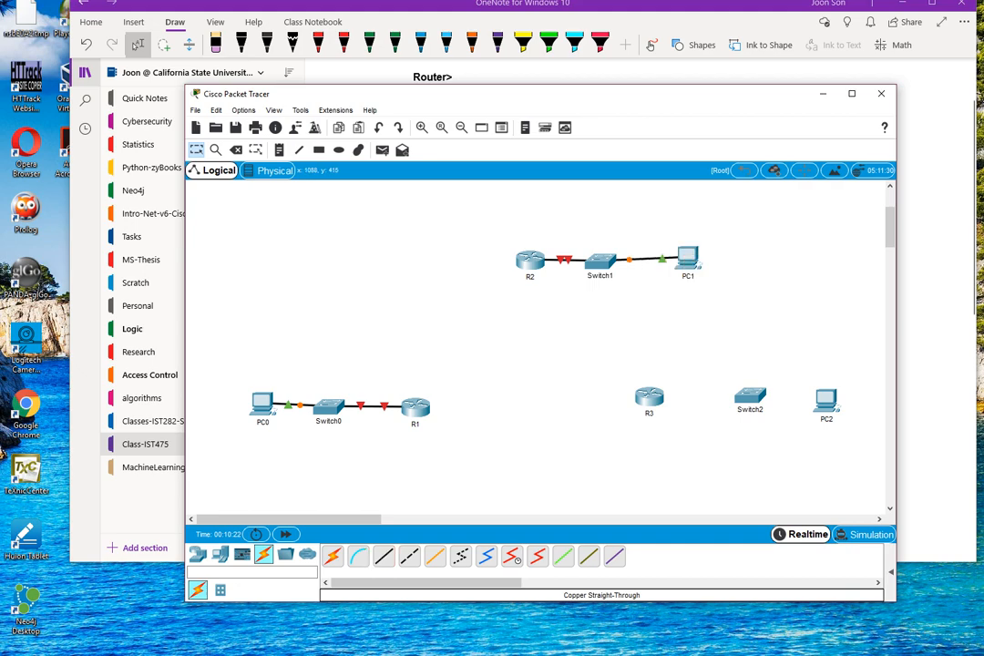
Check the PowerPoint topology slide and connect R3's GigabitEthernet0/0 to Switch2's GigabitEthernet0/1 with a copper straight-through cable in Packet Tracer.
left_click_drag(983, 87, 729, 22)
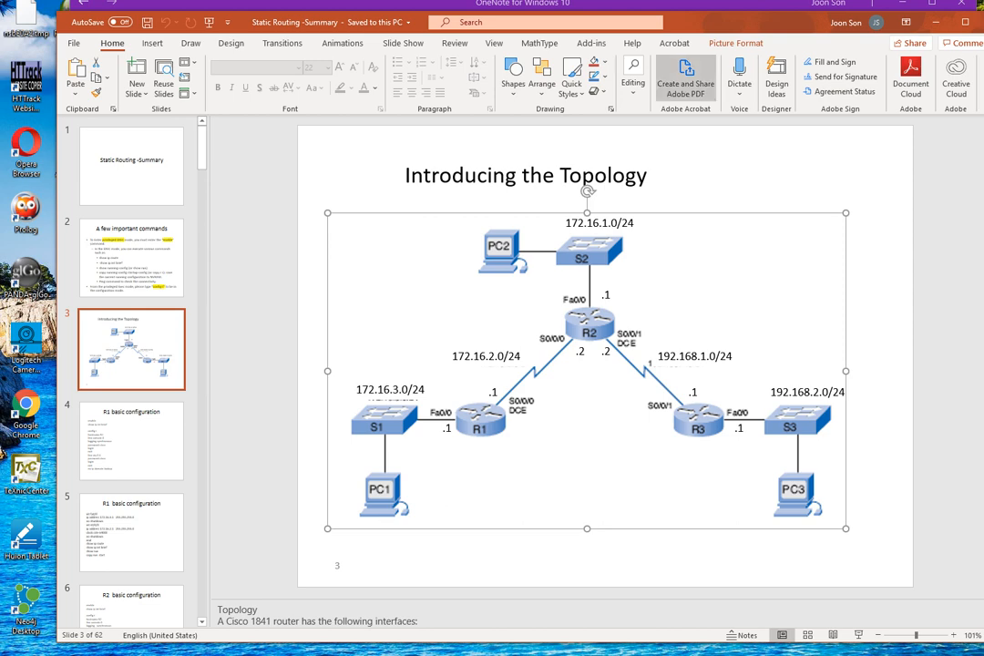
left_click_drag(701, 22, 983, 160)
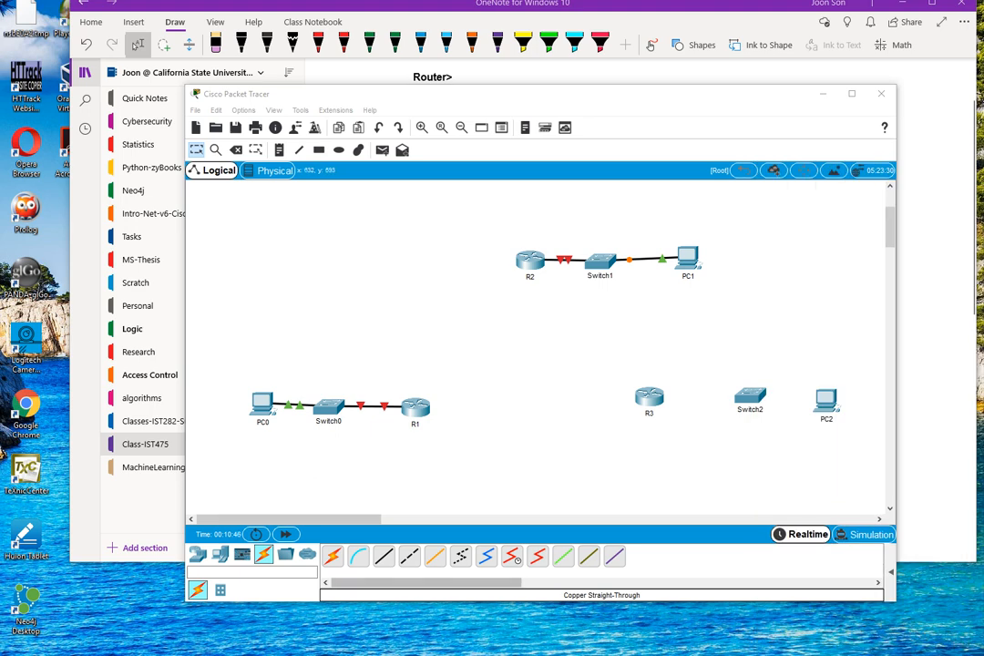
left_click(384, 555)
left_click(650, 397)
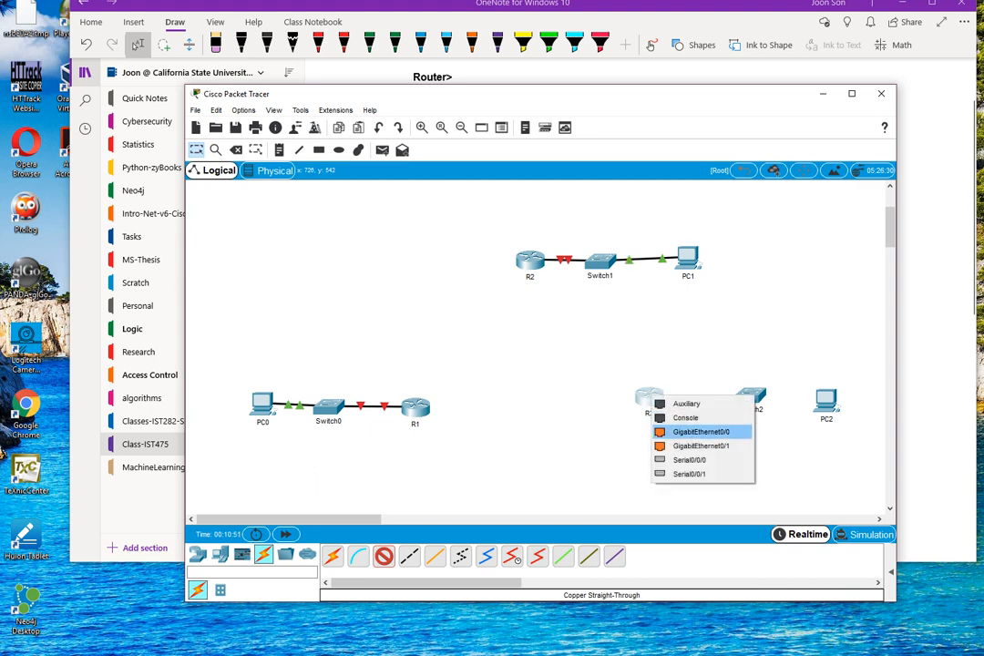
left_click(701, 432)
left_click(749, 398)
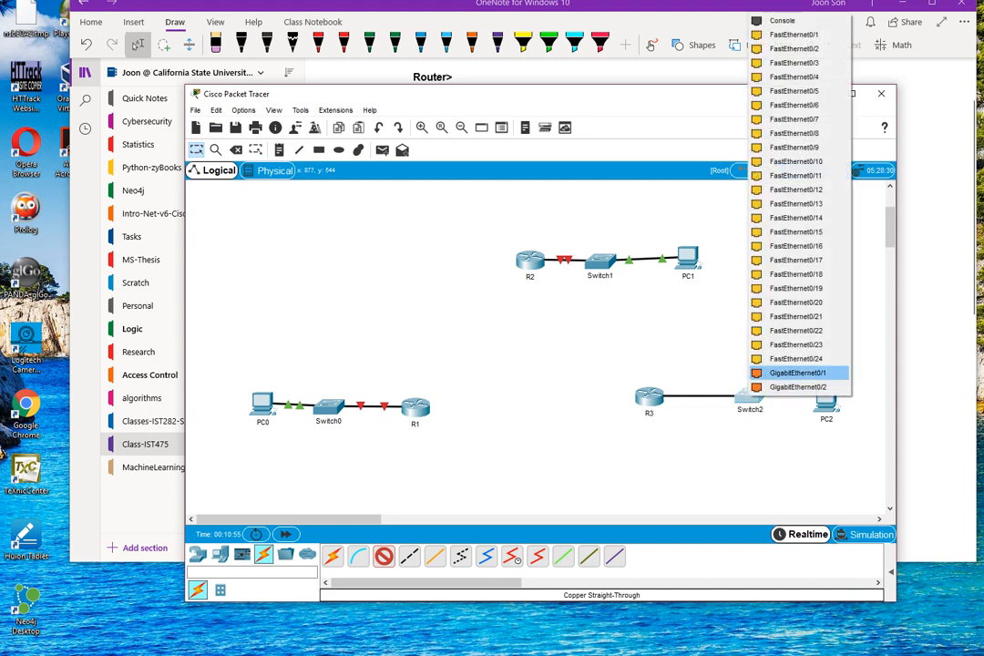
left_click(797, 373)
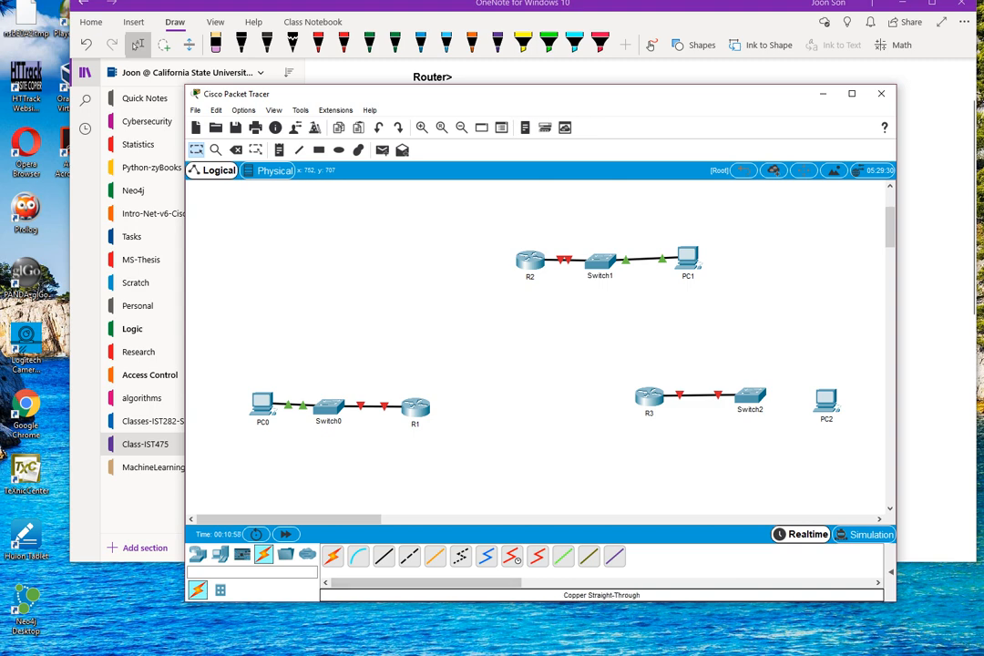
Connect Switch2's FastEthernet0/2 to PC2's FastEthernet0 with a copper straight-through cable.
left_click(749, 395)
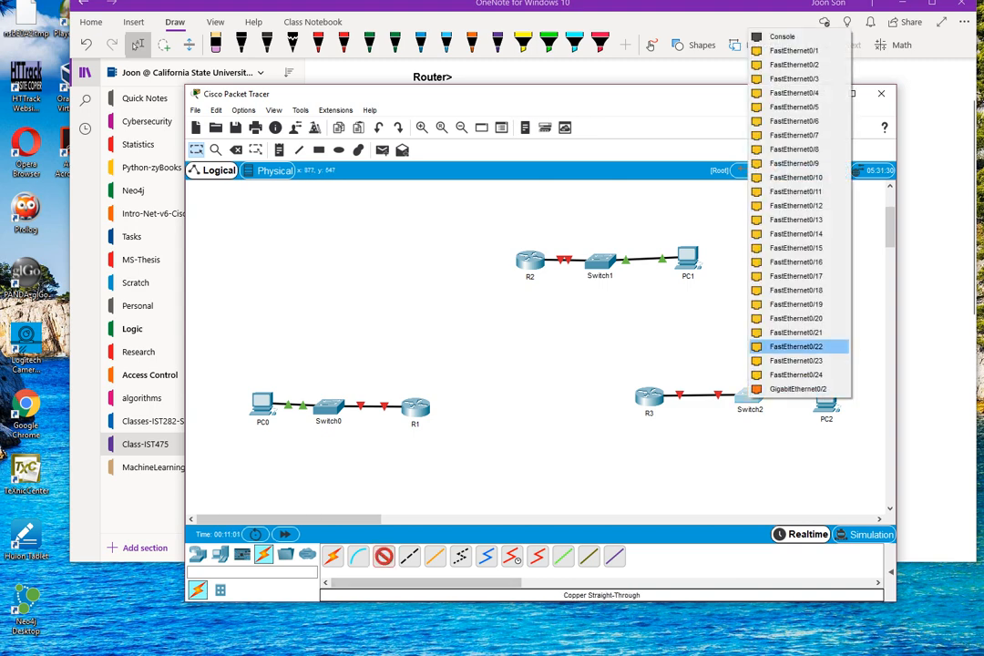
left_click(794, 65)
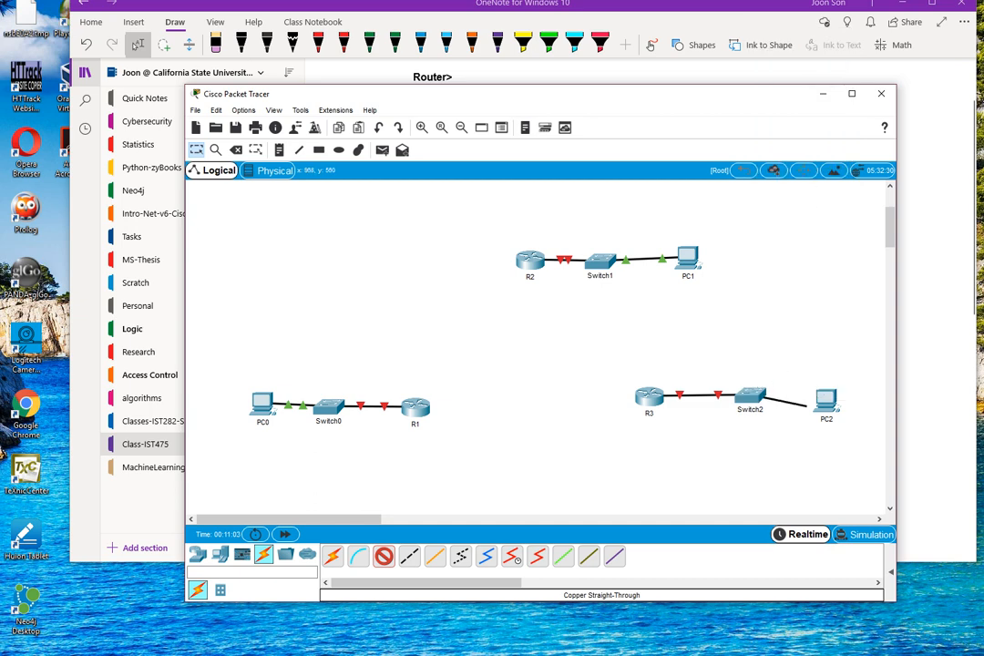
left_click(822, 401)
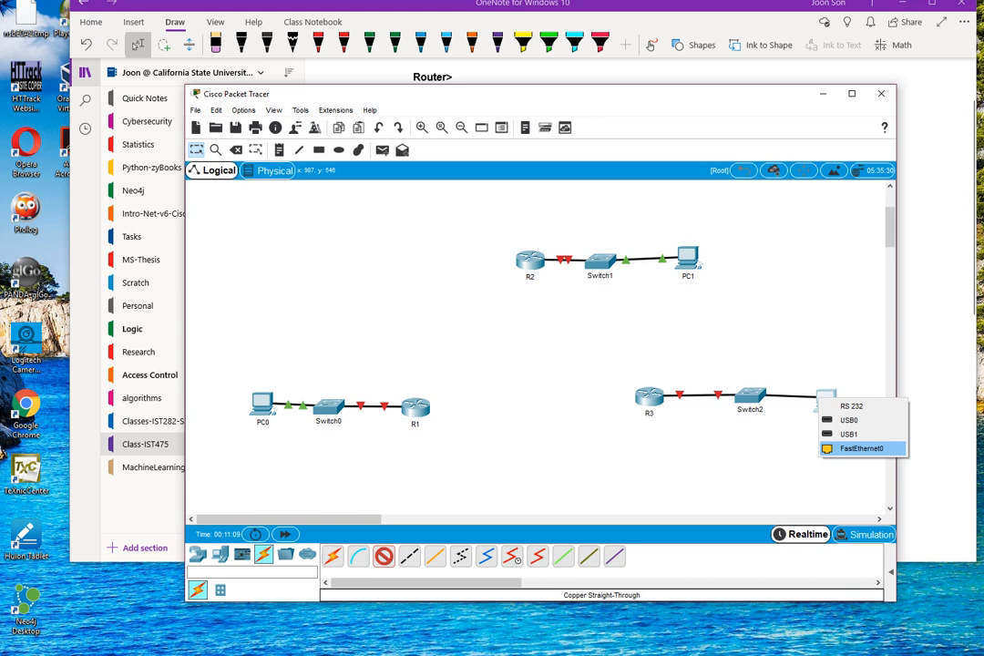
left_click(861, 448)
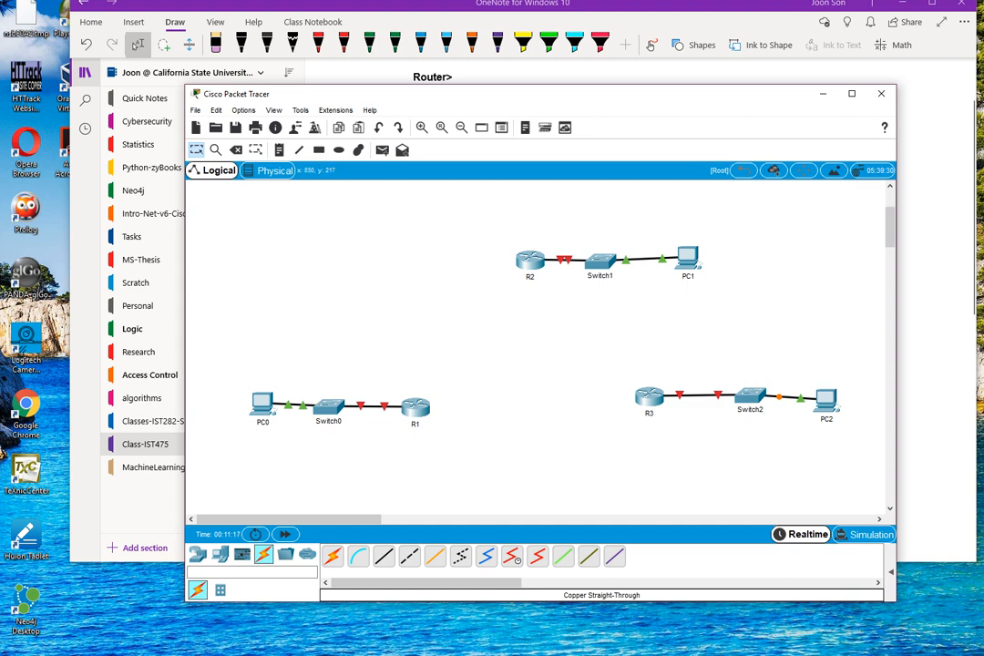
Check the serial links on the PowerPoint topology slide and connect R1's Serial0/0/0 to R2's Serial0/0/0 with a Serial DCE cable in Packet Tracer.
left_click_drag(983, 90, 865, 61)
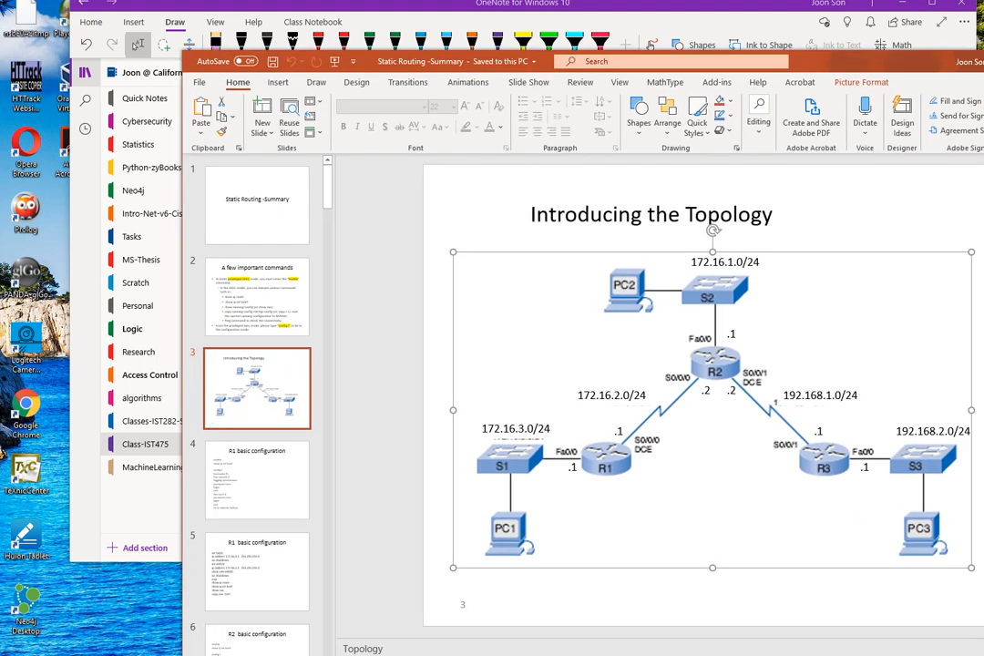
left_click_drag(866, 61, 732, 24)
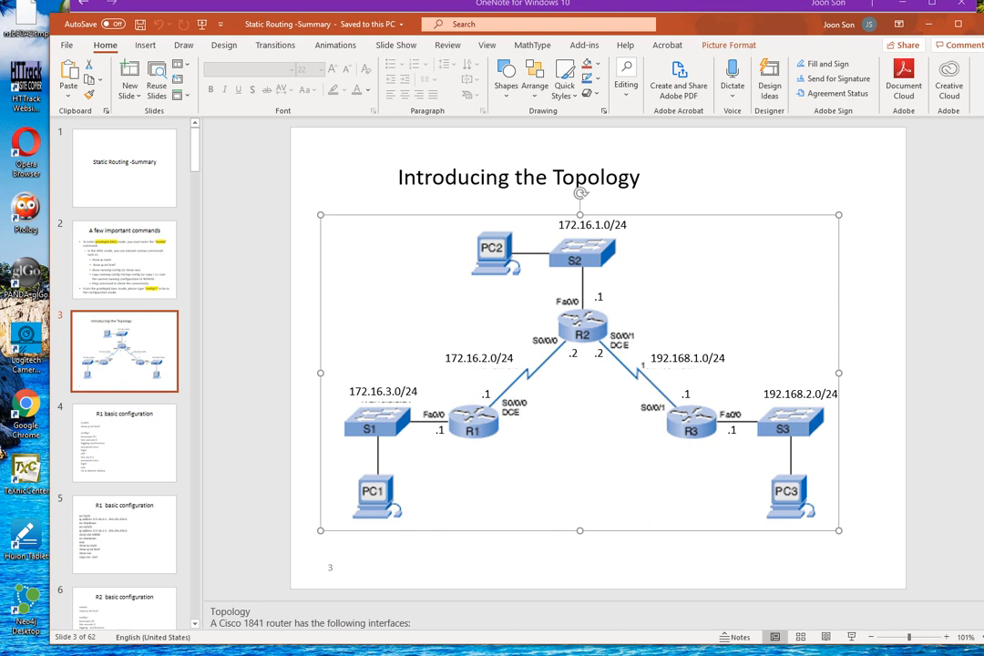
left_click_drag(720, 25, 983, 150)
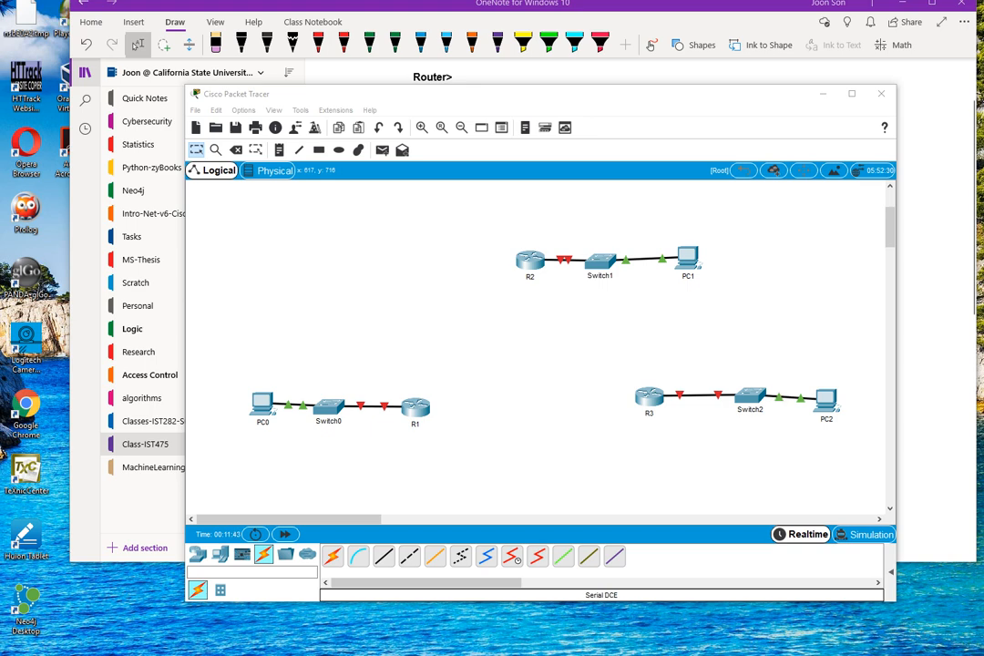
left_click(512, 556)
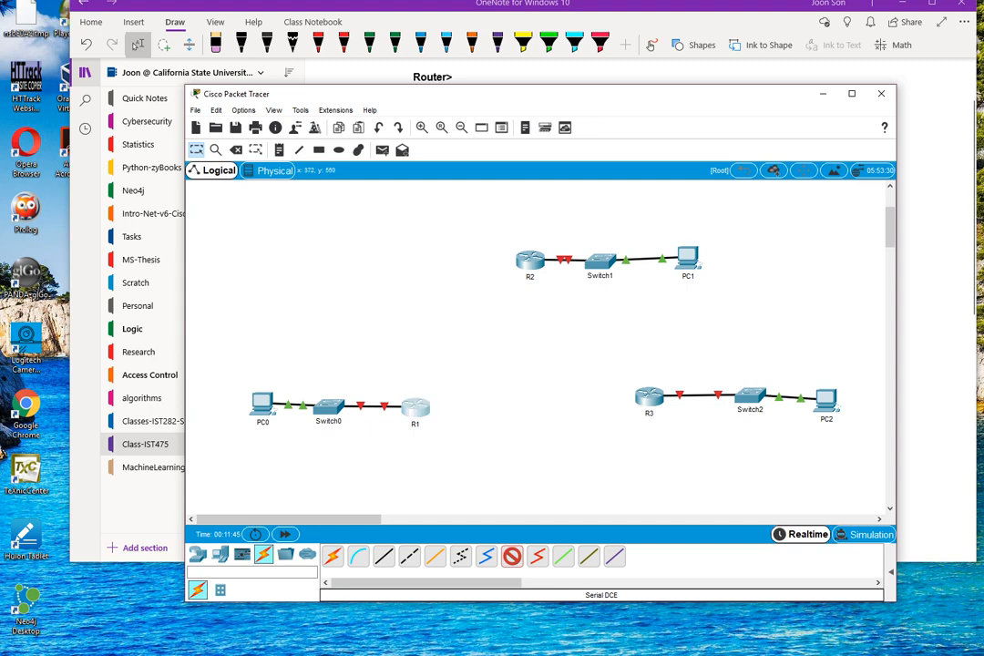
left_click(417, 405)
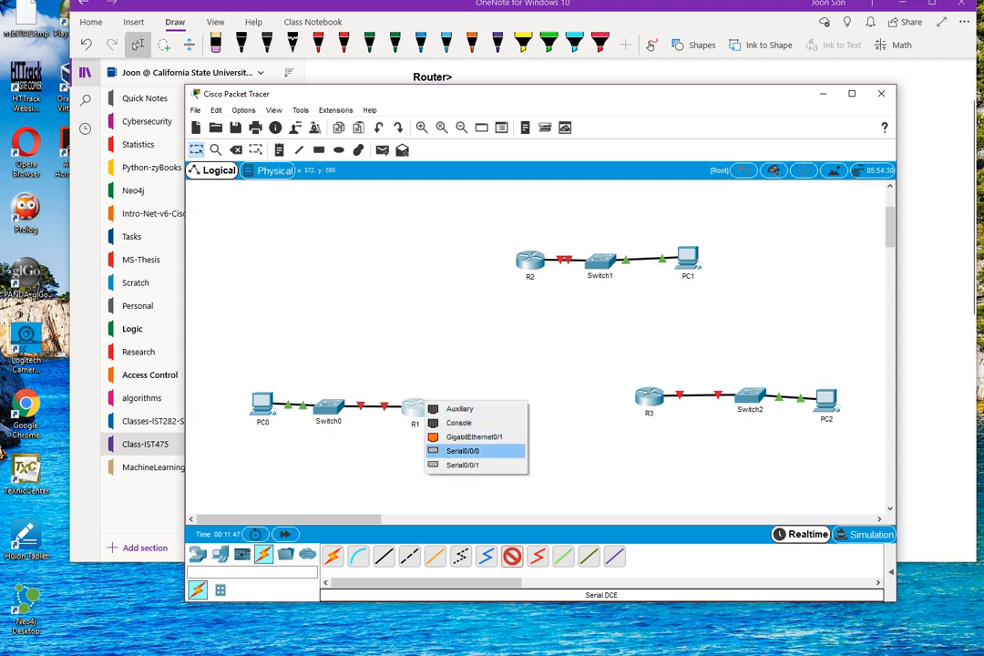
left_click(463, 450)
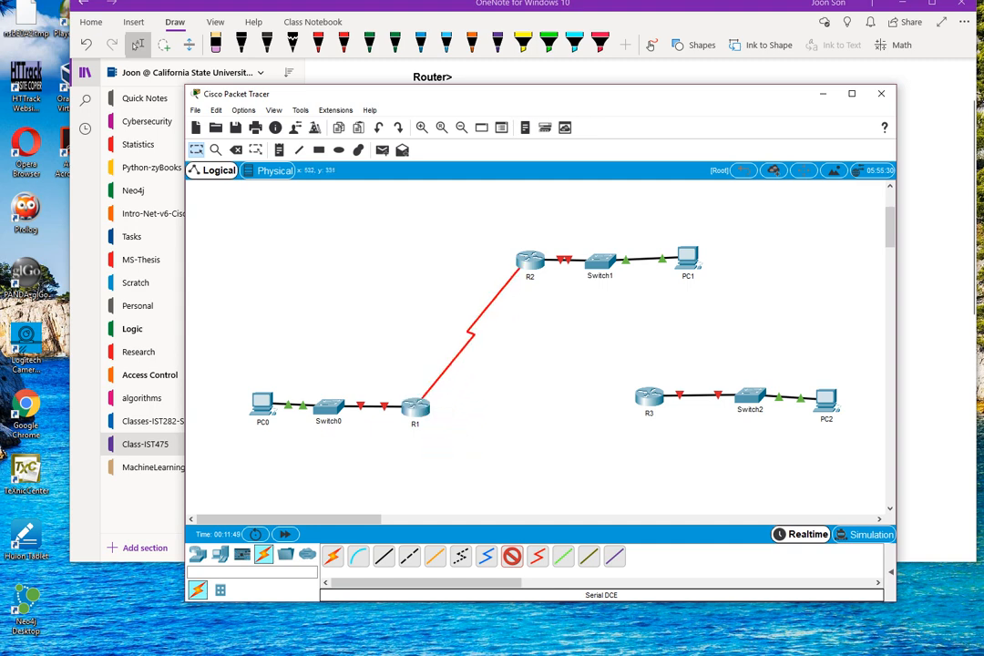
left_click(528, 263)
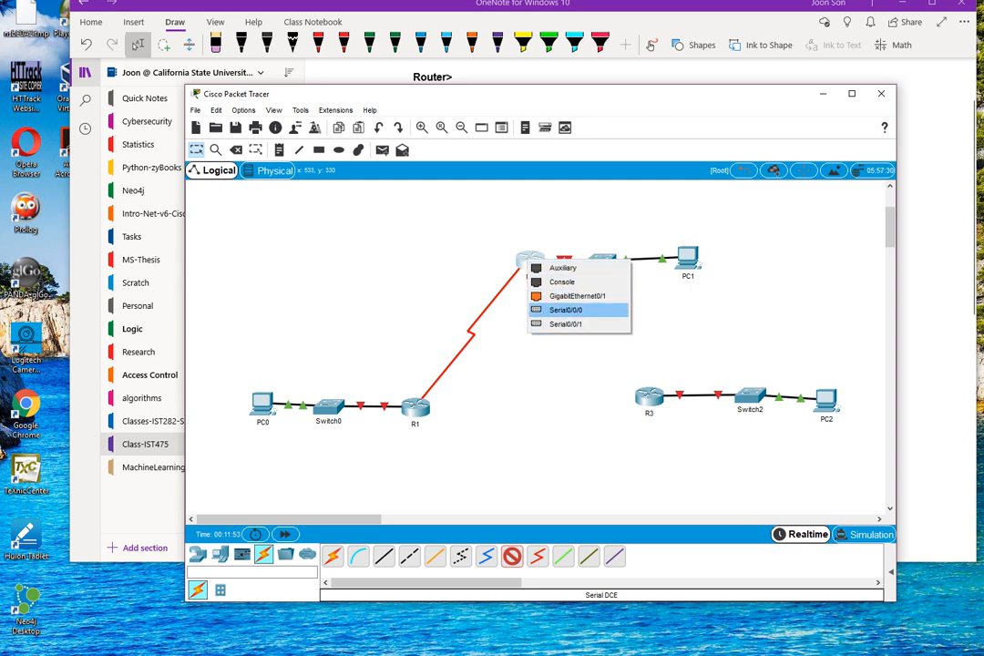
left_click(565, 310)
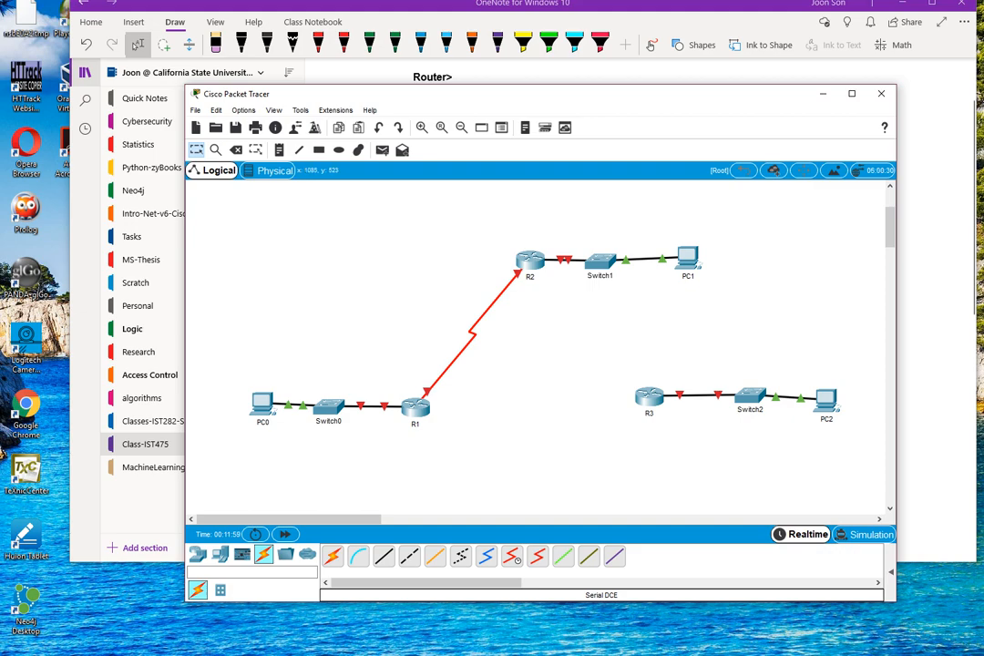
Bring the PowerPoint topology slide back into view to examine the serial link between R2 and R3.
left_click_drag(983, 91, 765, 30)
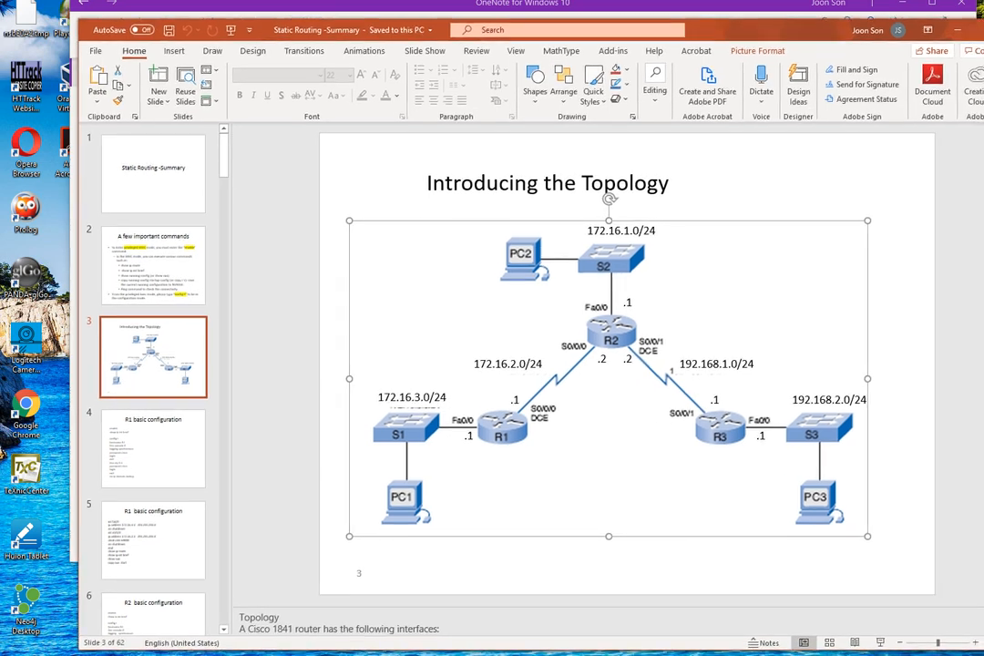